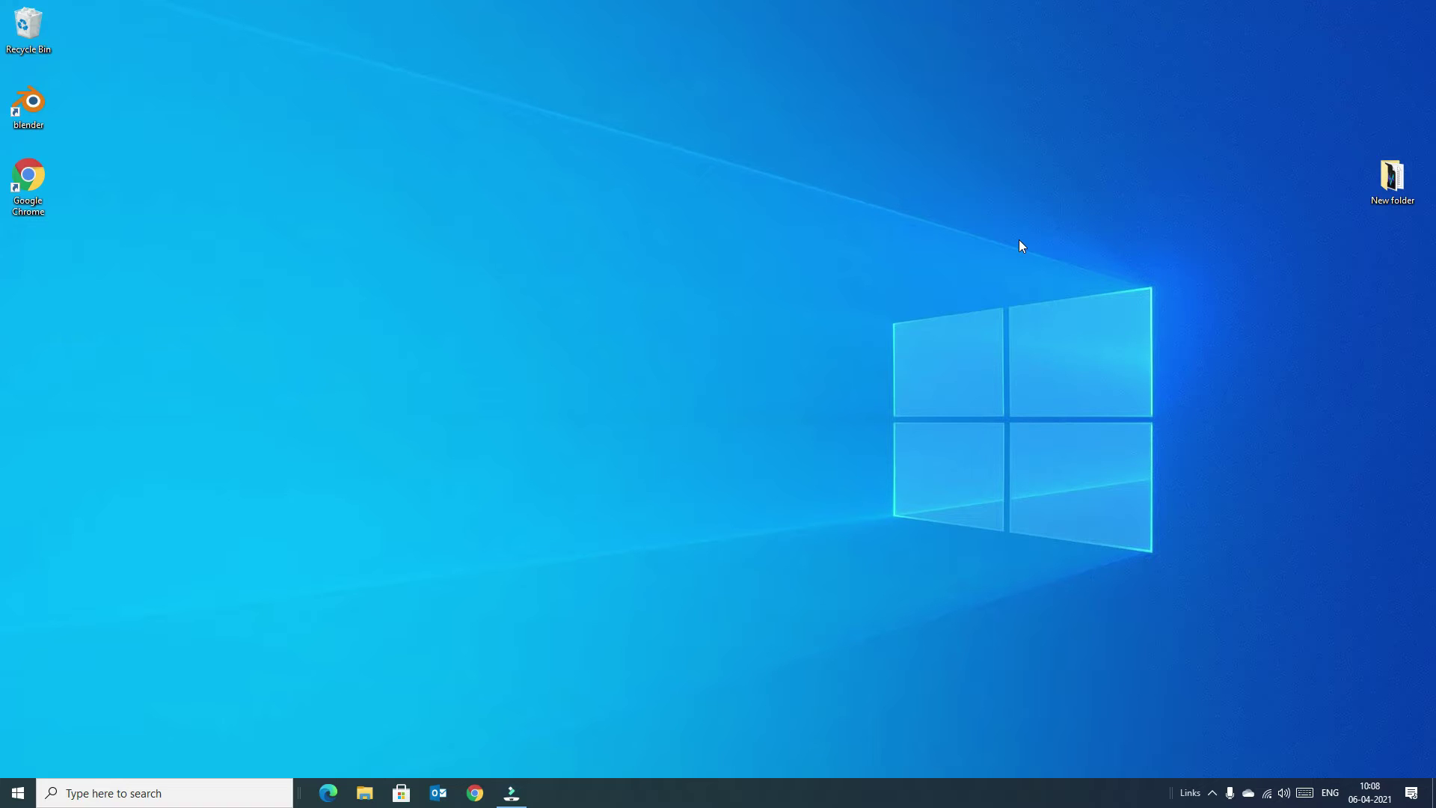
# Open the Recycle Bin, check the restore option for a deleted WhatsApp image without restoring it, and close the window
pyautogui.doubleClick(34, 38)
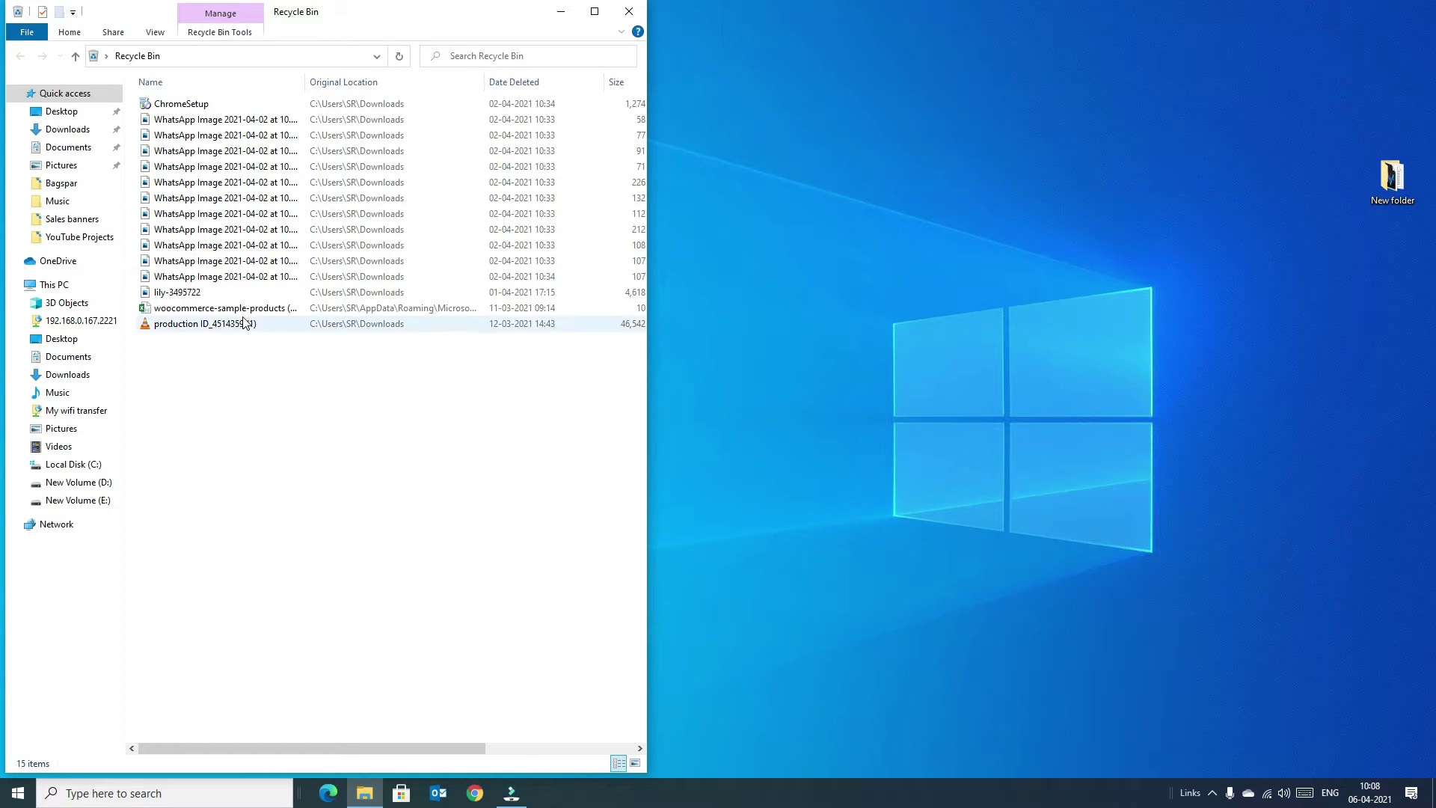
pyautogui.rightClick(228, 279)
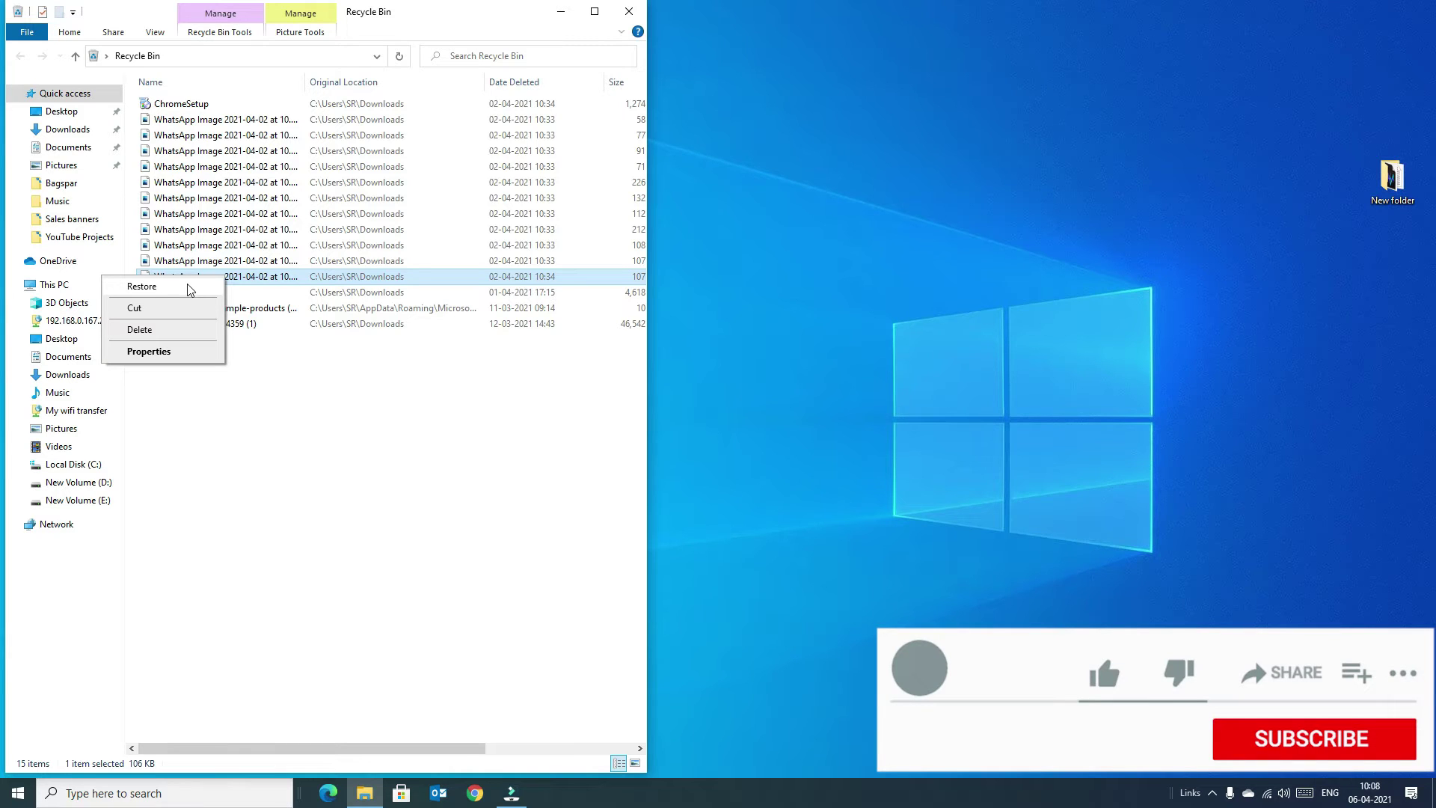
pyautogui.click(309, 440)
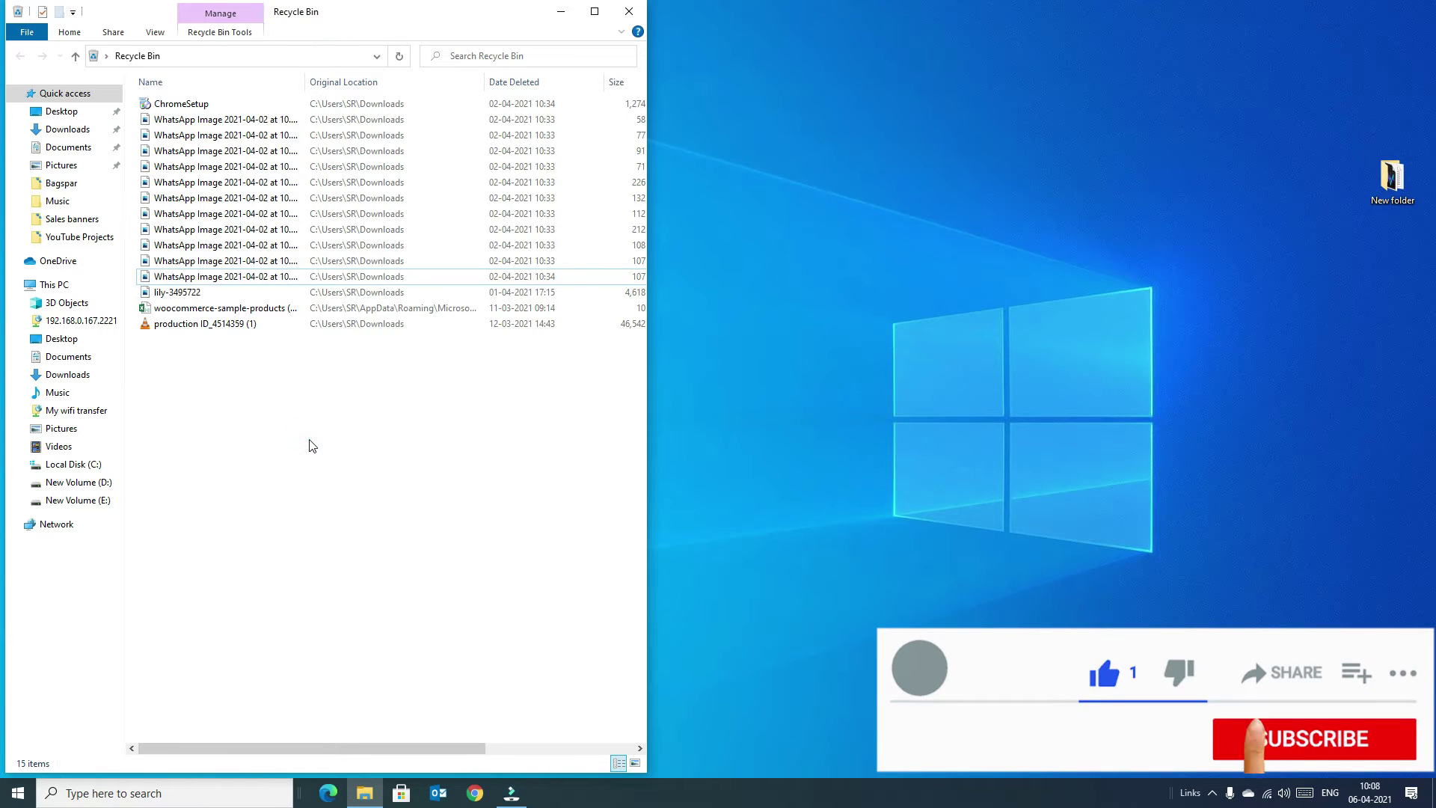
pyautogui.click(630, 14)
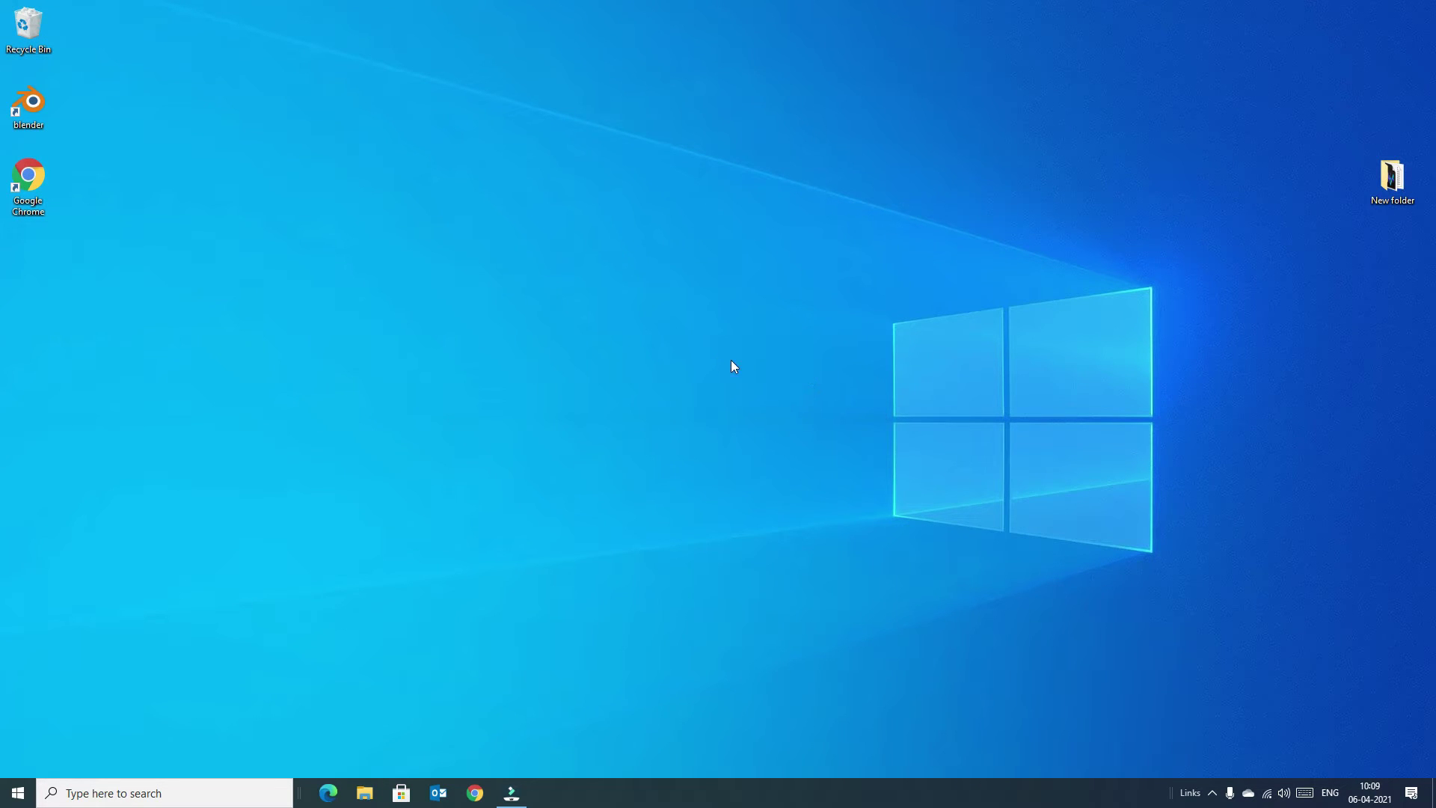
# Open Chrome, search Google for "recuva" and open CCleaner's Download Recuva page from the results
pyautogui.click(475, 793)
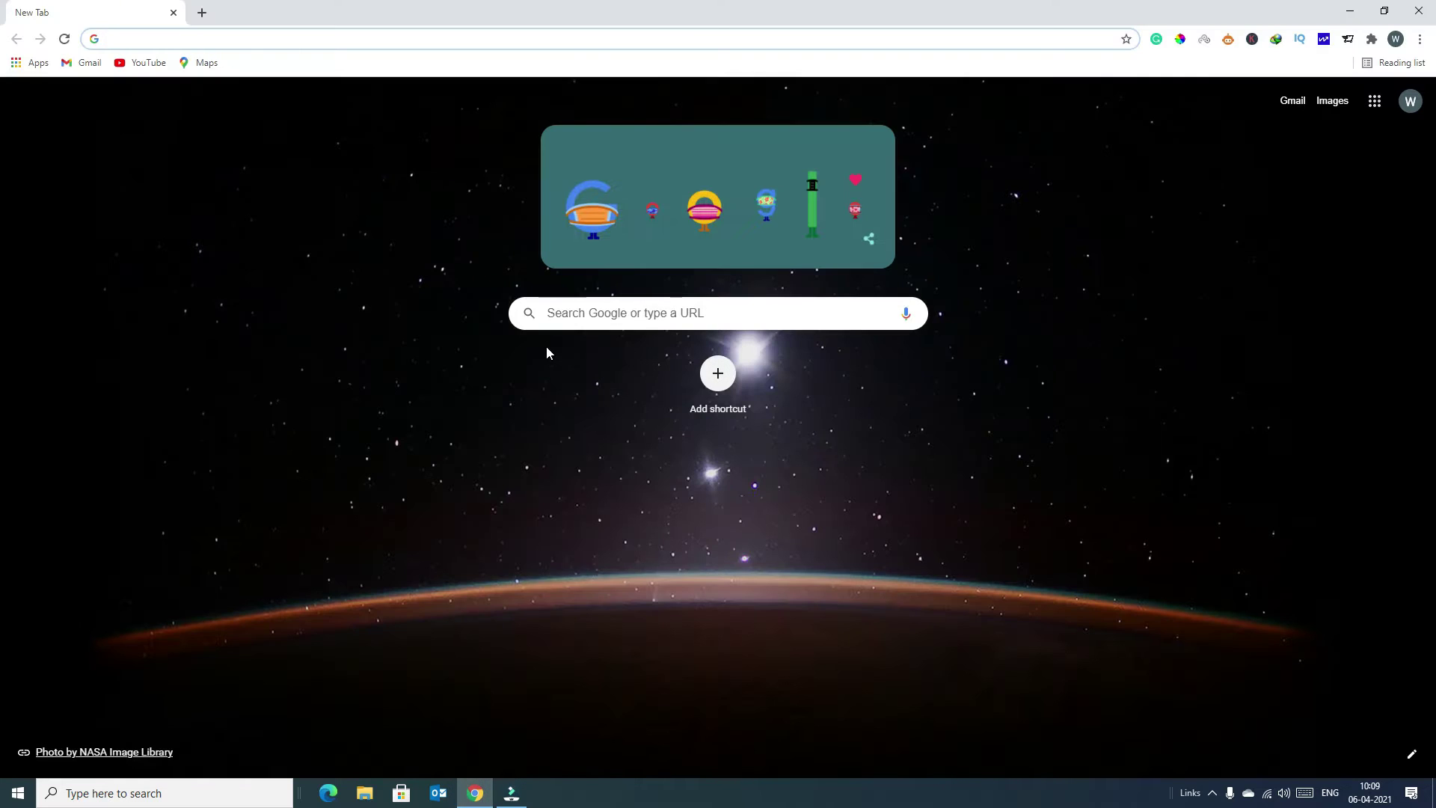
pyautogui.click(551, 314)
pyautogui.write('rec')
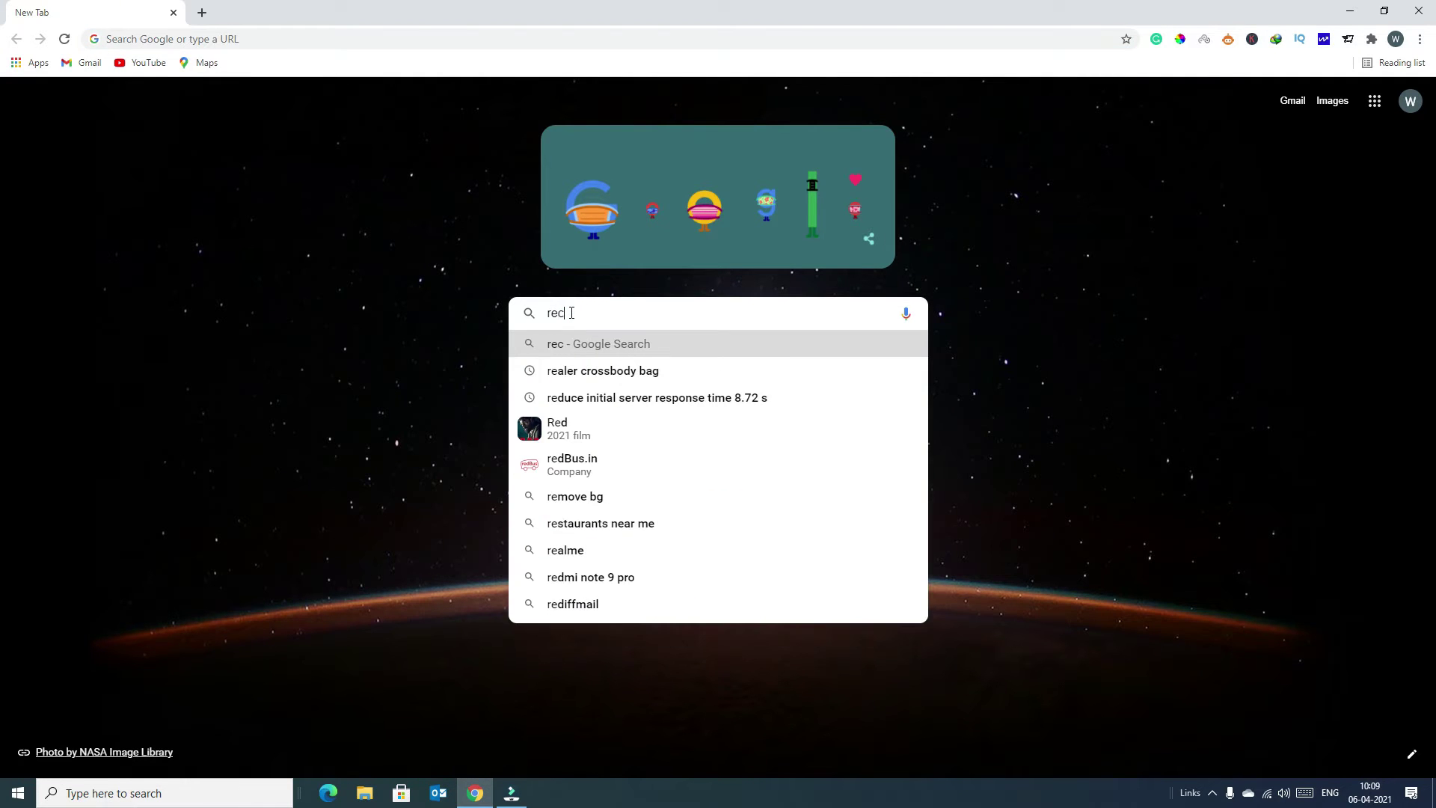
pyautogui.write('uva')
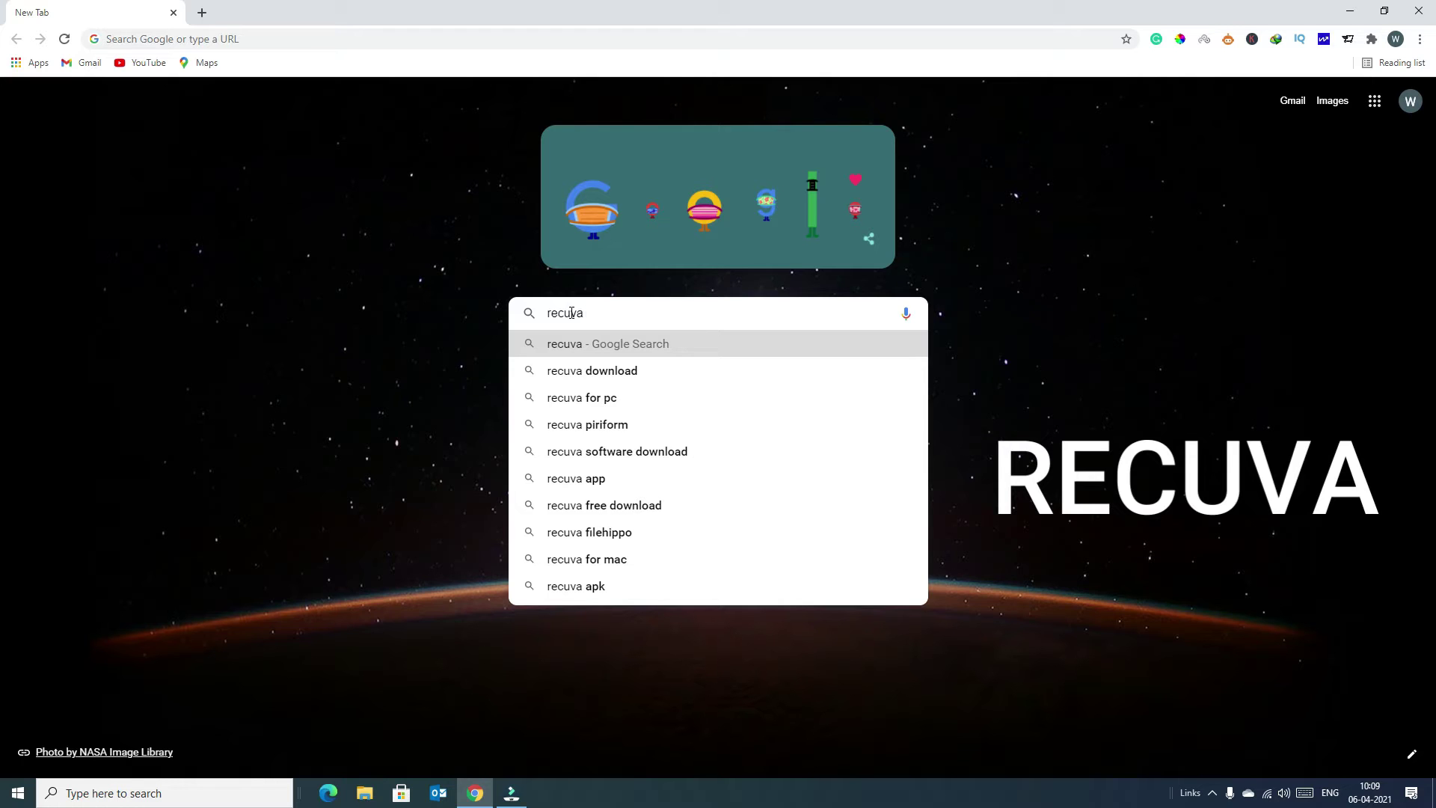
pyautogui.press('Return')
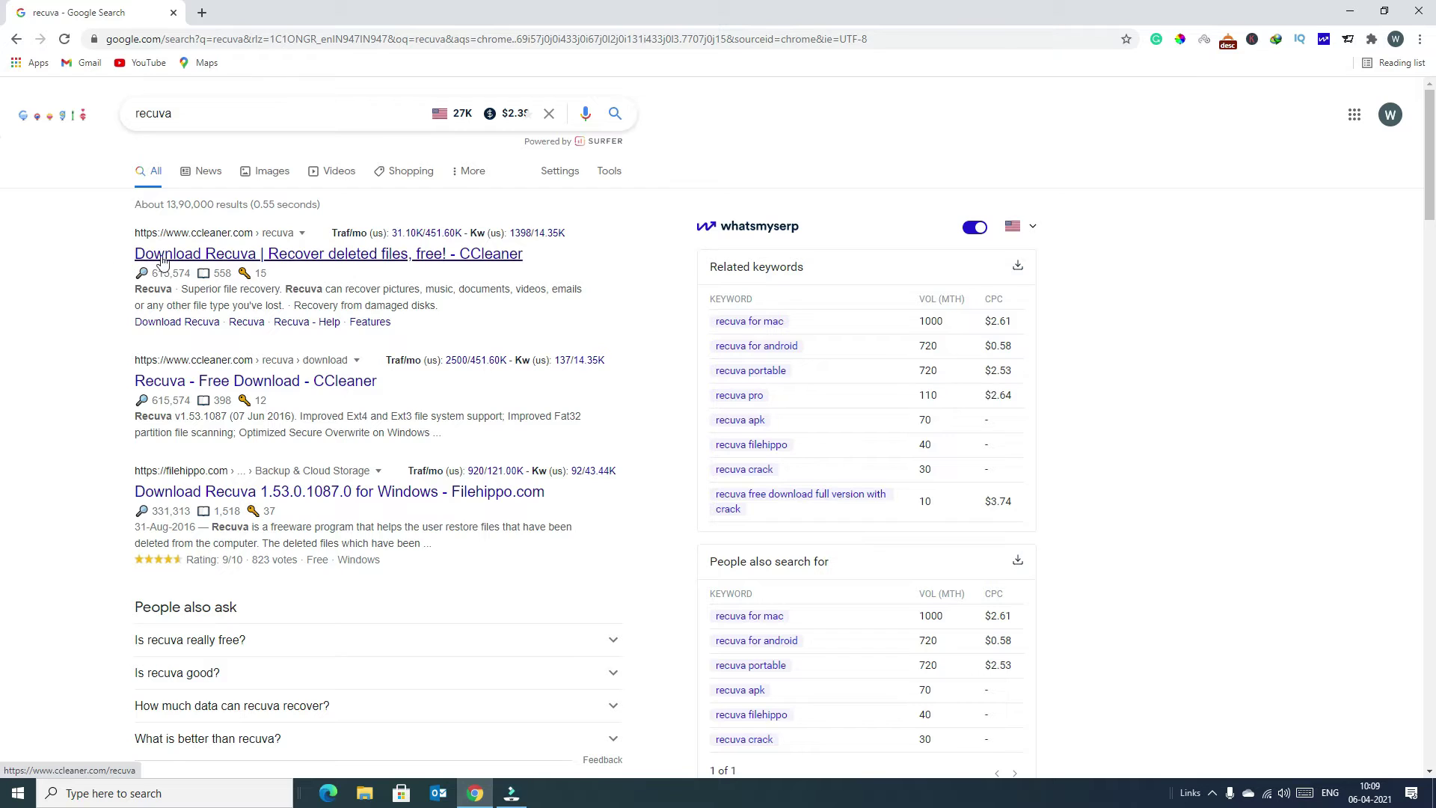
pyautogui.click(238, 256)
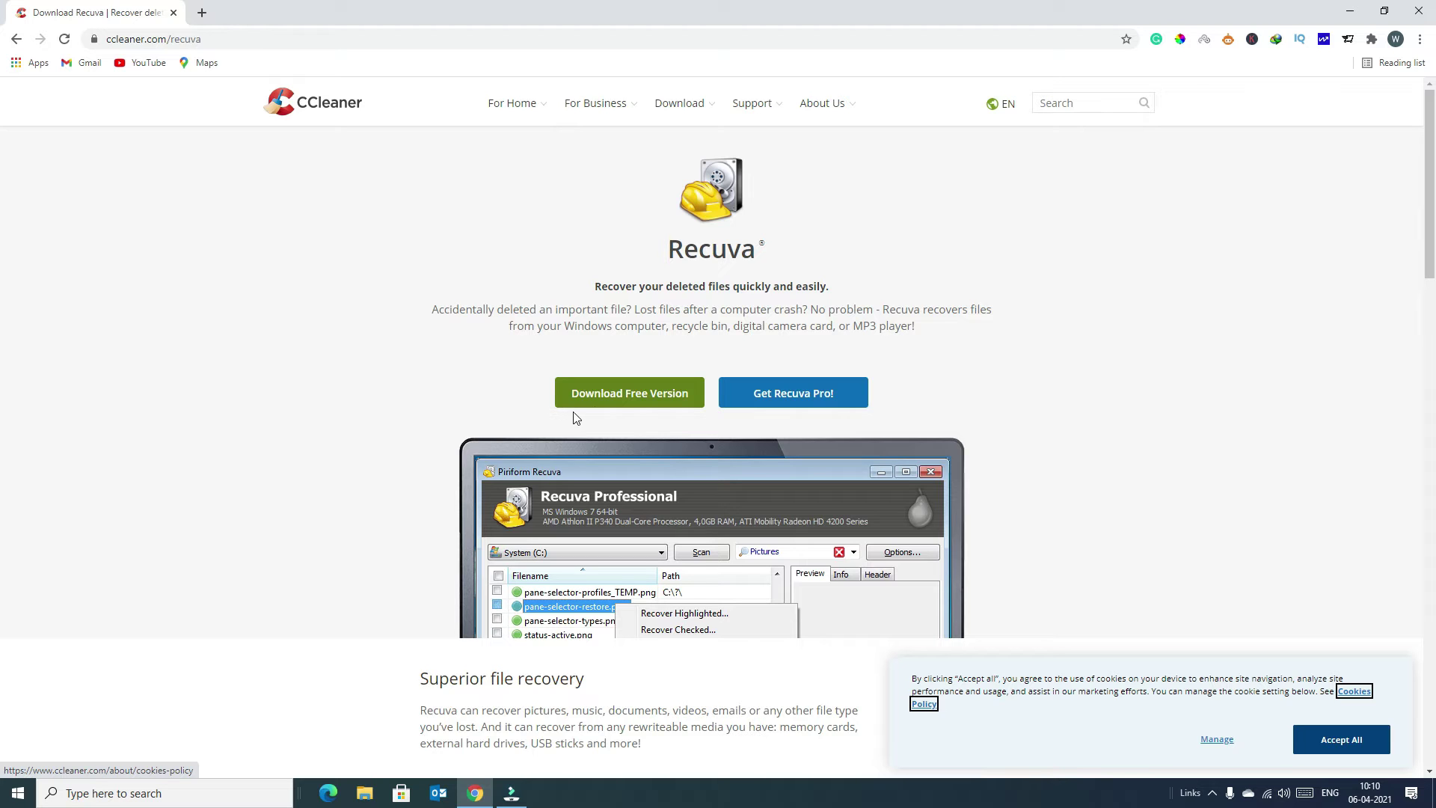
# Download the free version of Recuva, saving the installer as rcsetup153.exe in Downloads\Programs
pyautogui.click(622, 401)
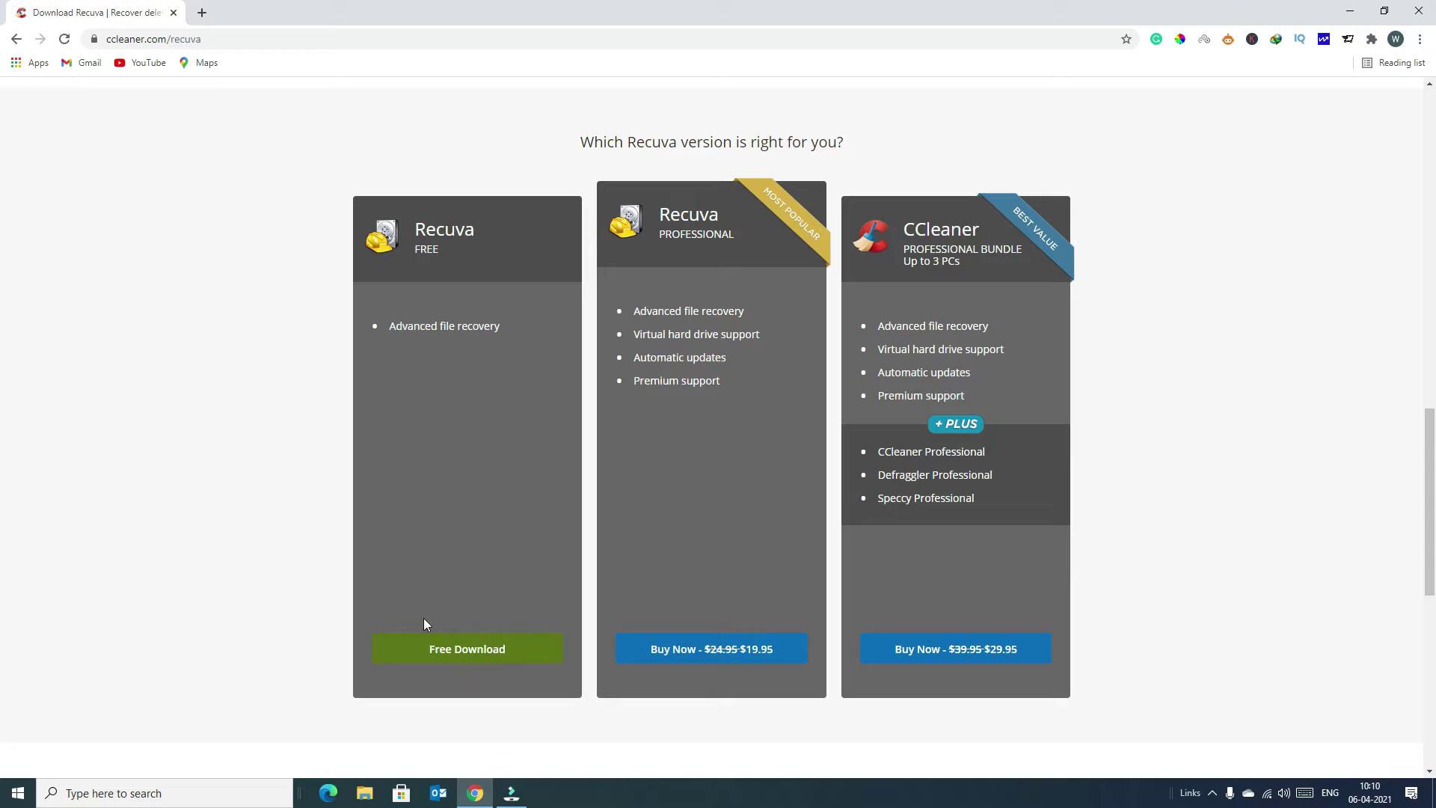
pyautogui.click(461, 663)
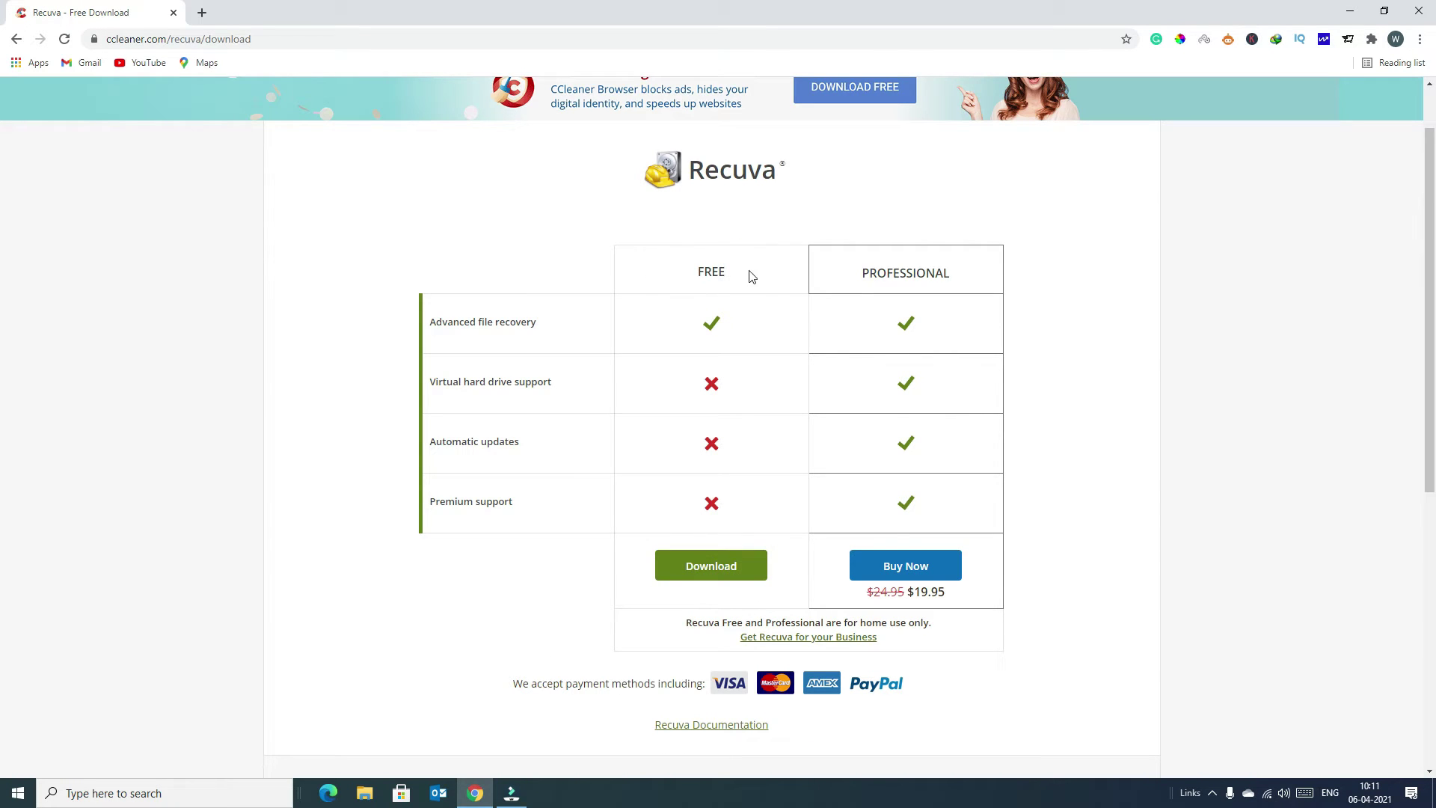
pyautogui.click(692, 569)
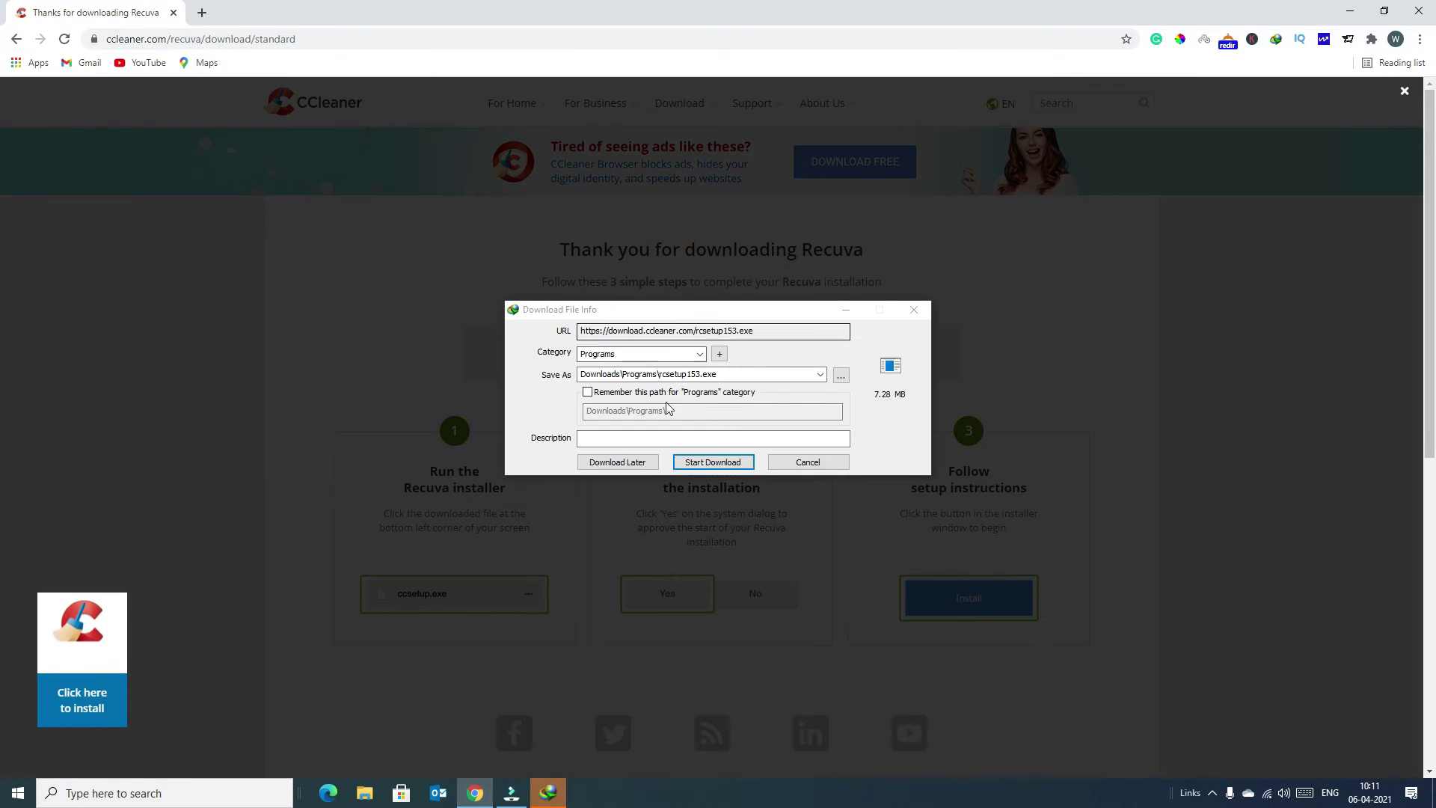
pyautogui.click(706, 457)
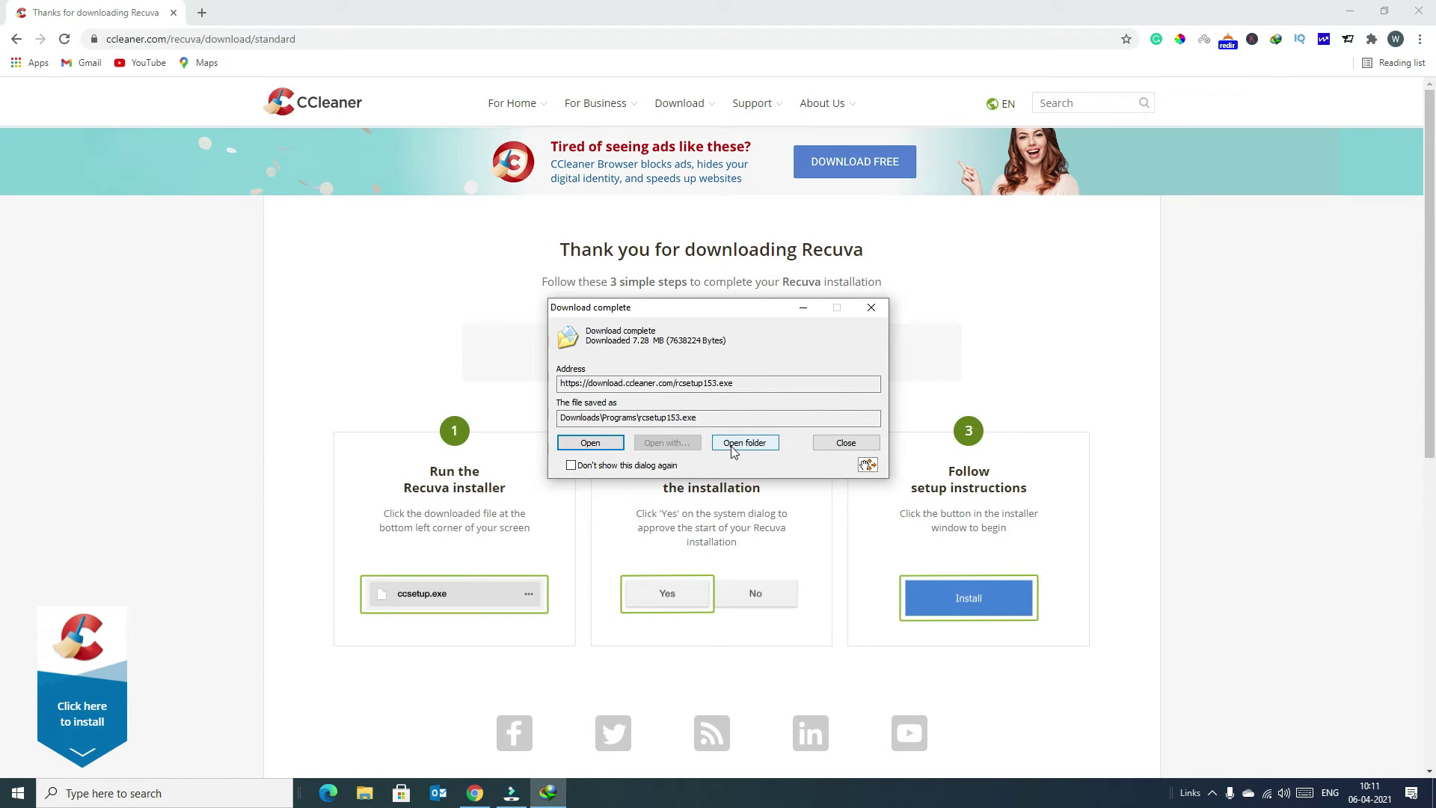
# Install Recuva v1.53 from rcsetup153 with the preset custom options, then close setup without viewing the release notes or running it
pyautogui.click(733, 446)
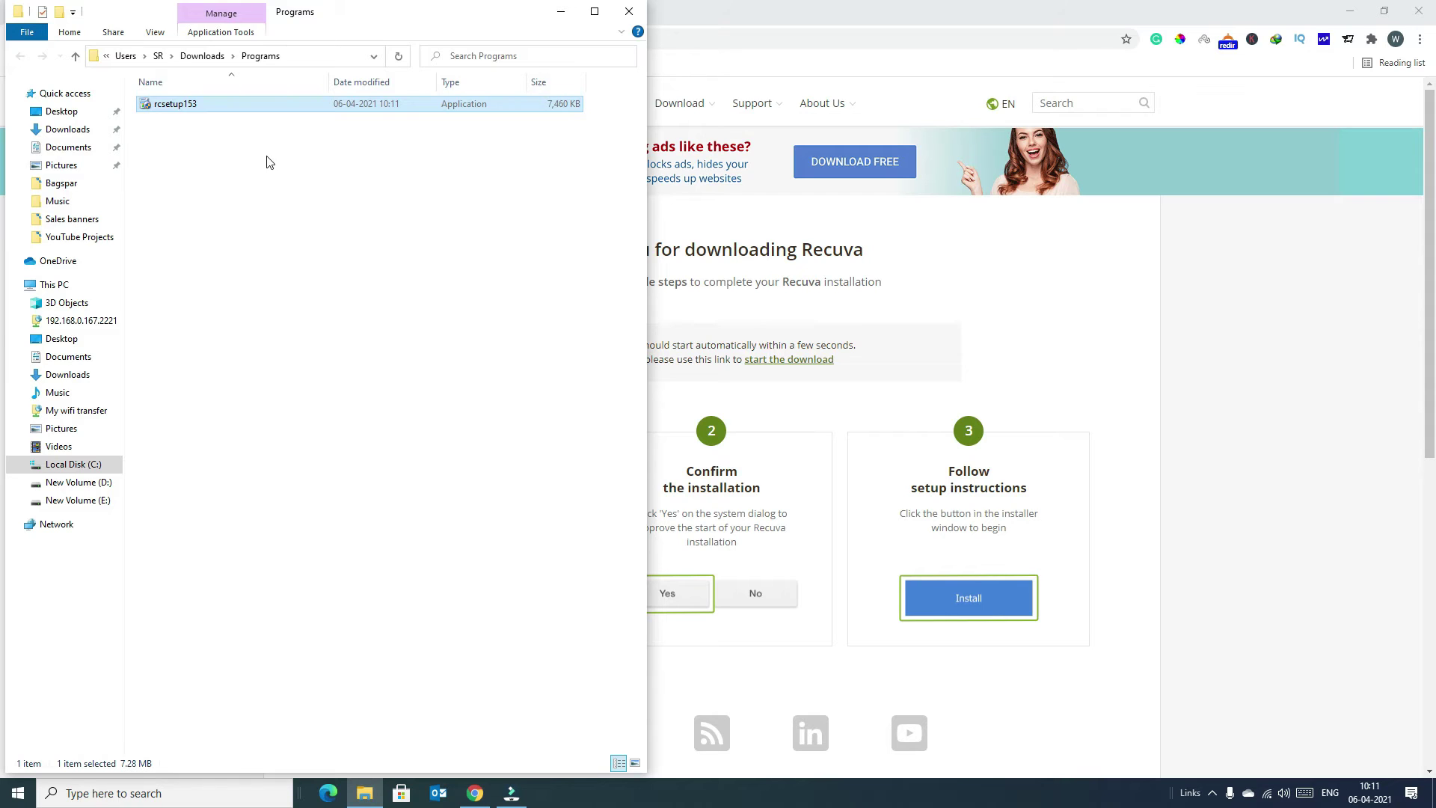
pyautogui.doubleClick(178, 108)
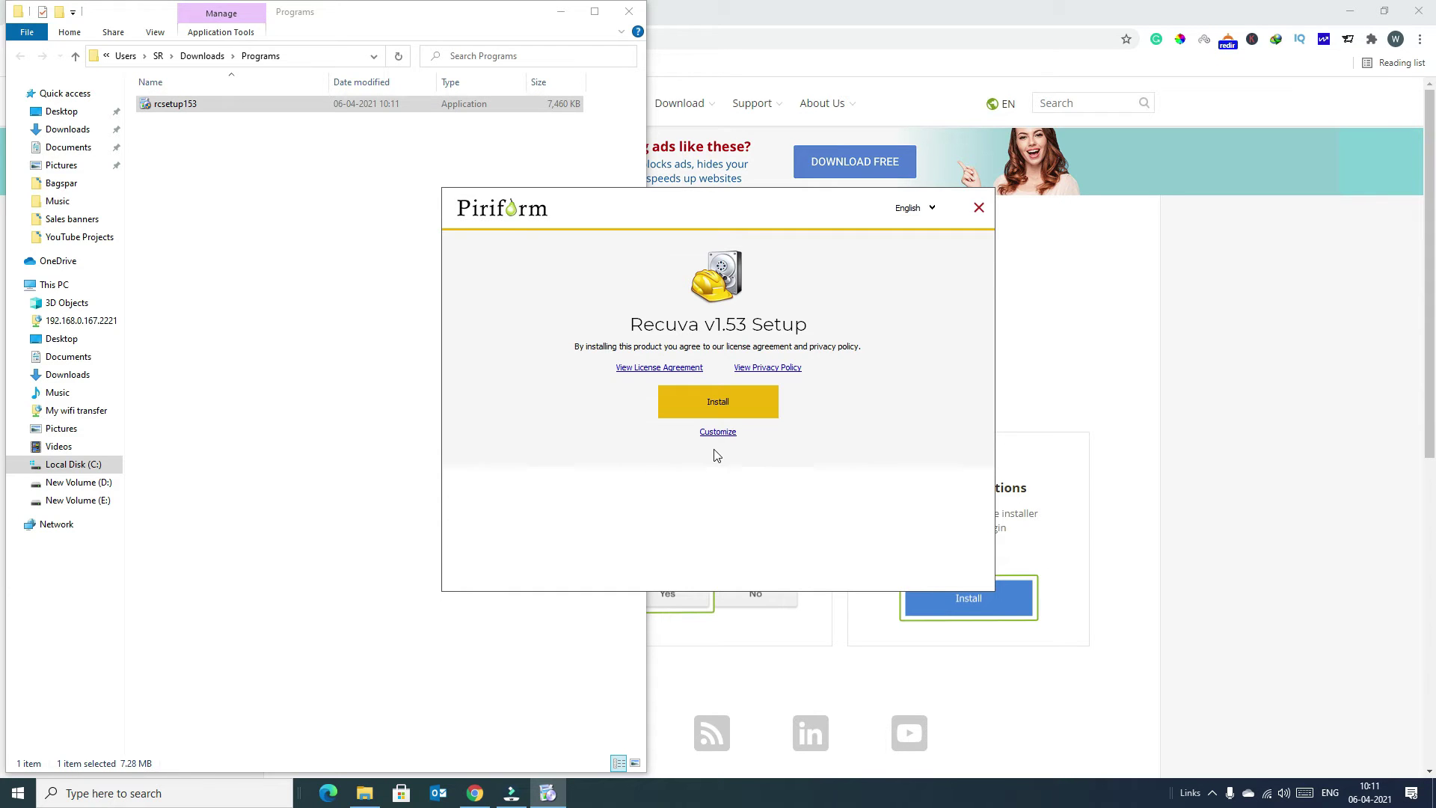
pyautogui.click(708, 441)
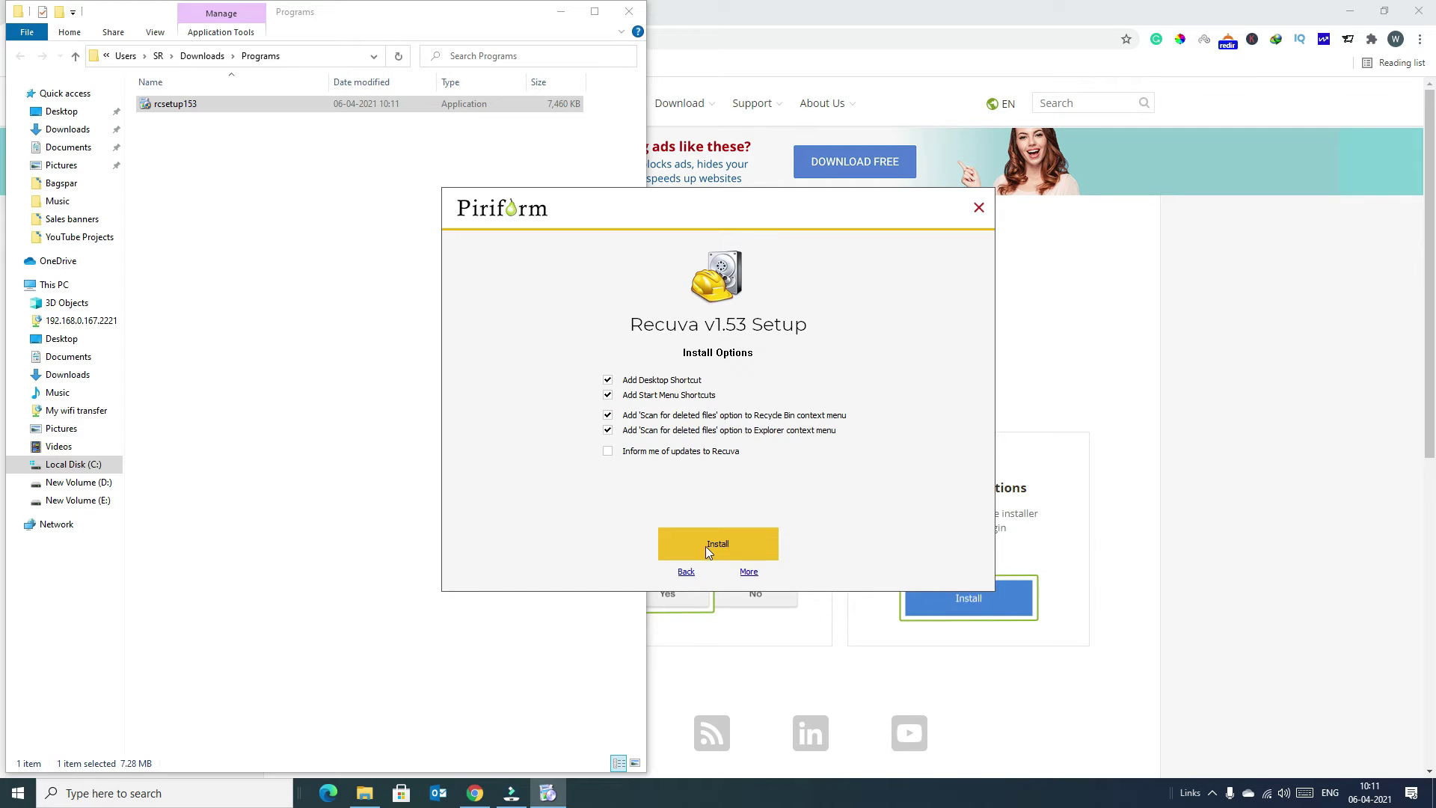
pyautogui.click(707, 549)
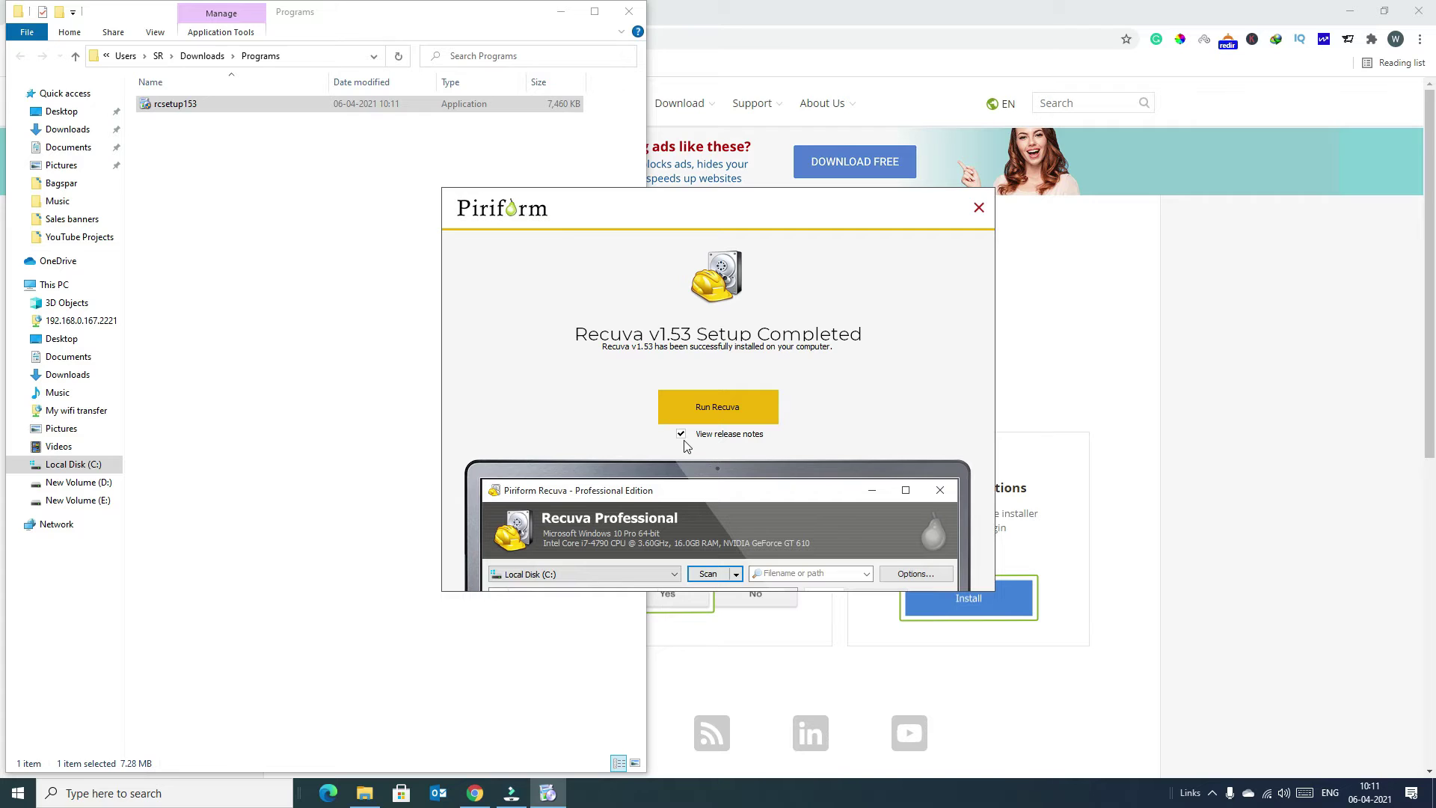
pyautogui.click(681, 434)
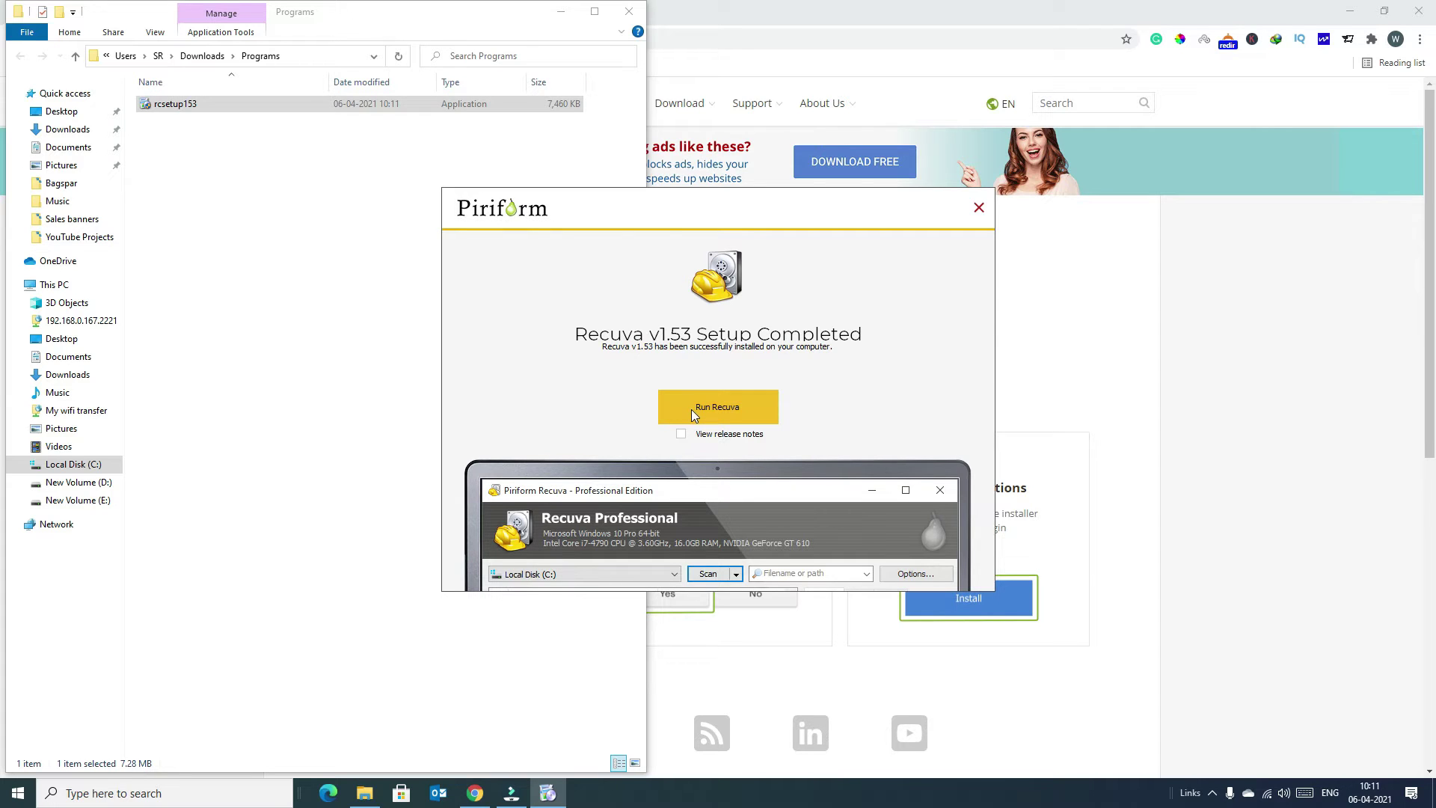
pyautogui.click(980, 209)
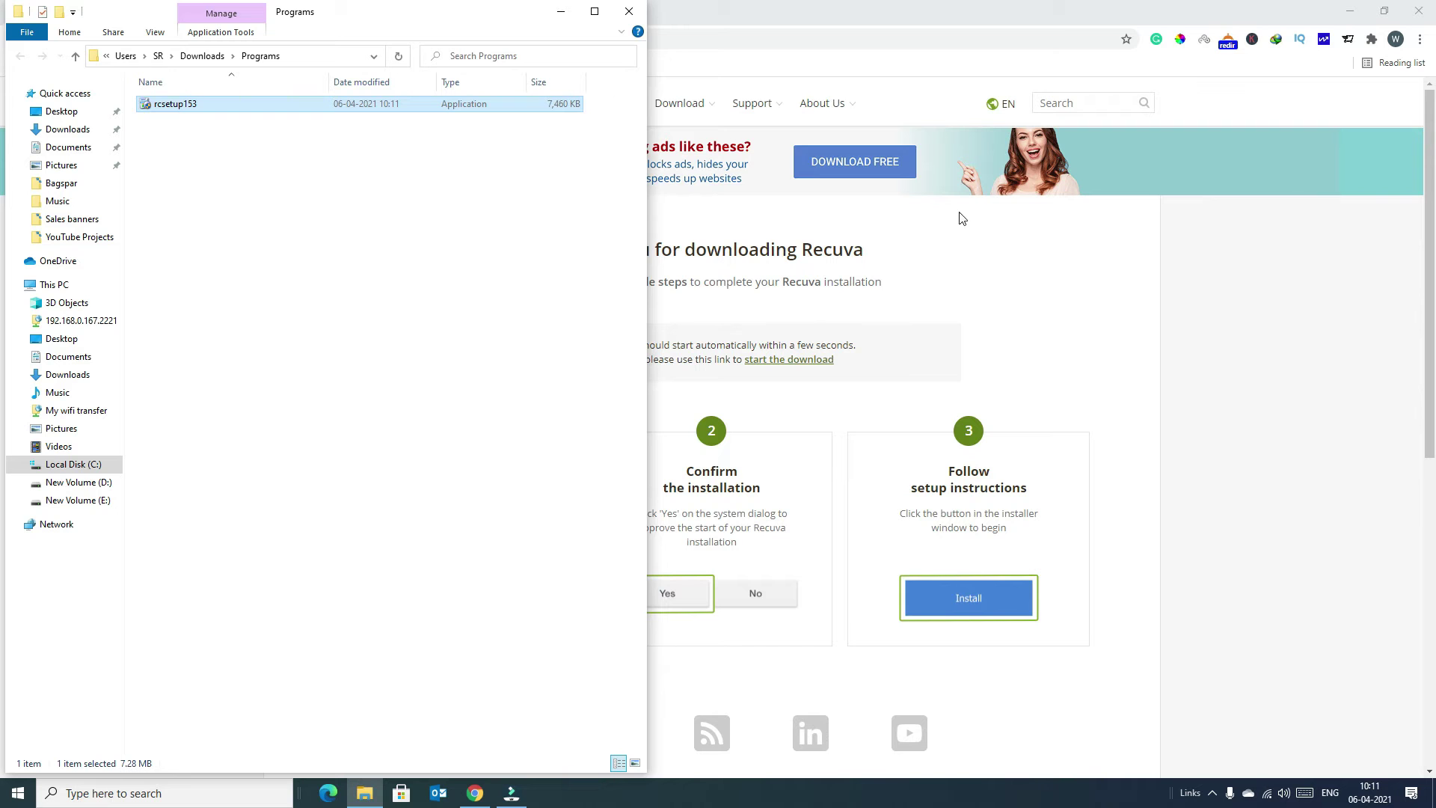
# Close the Programs folder and browser windows, and launch Recuva from its desktop shortcut
pyautogui.click(629, 11)
pyautogui.click(1430, 7)
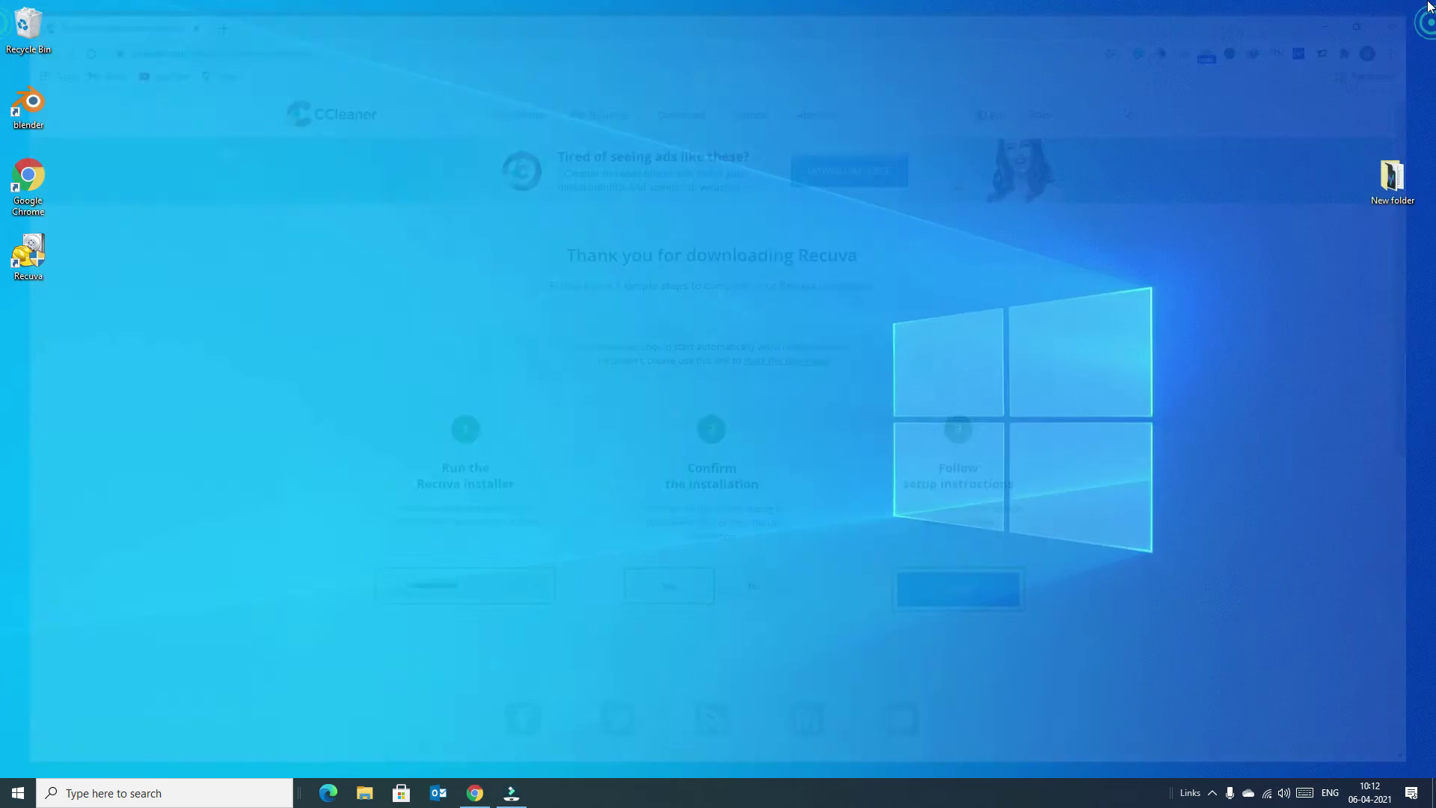
pyautogui.rightClick(25, 260)
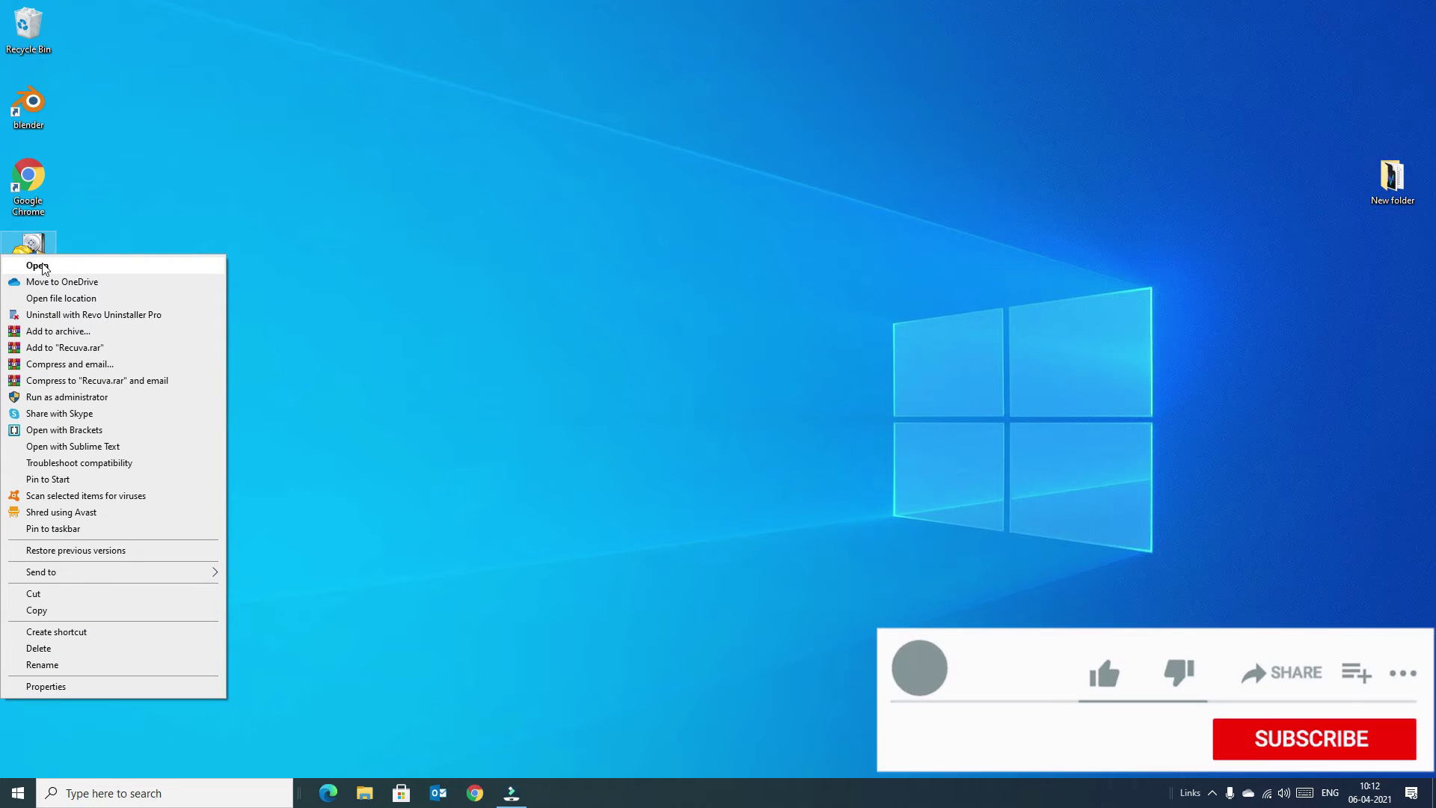
pyautogui.click(47, 264)
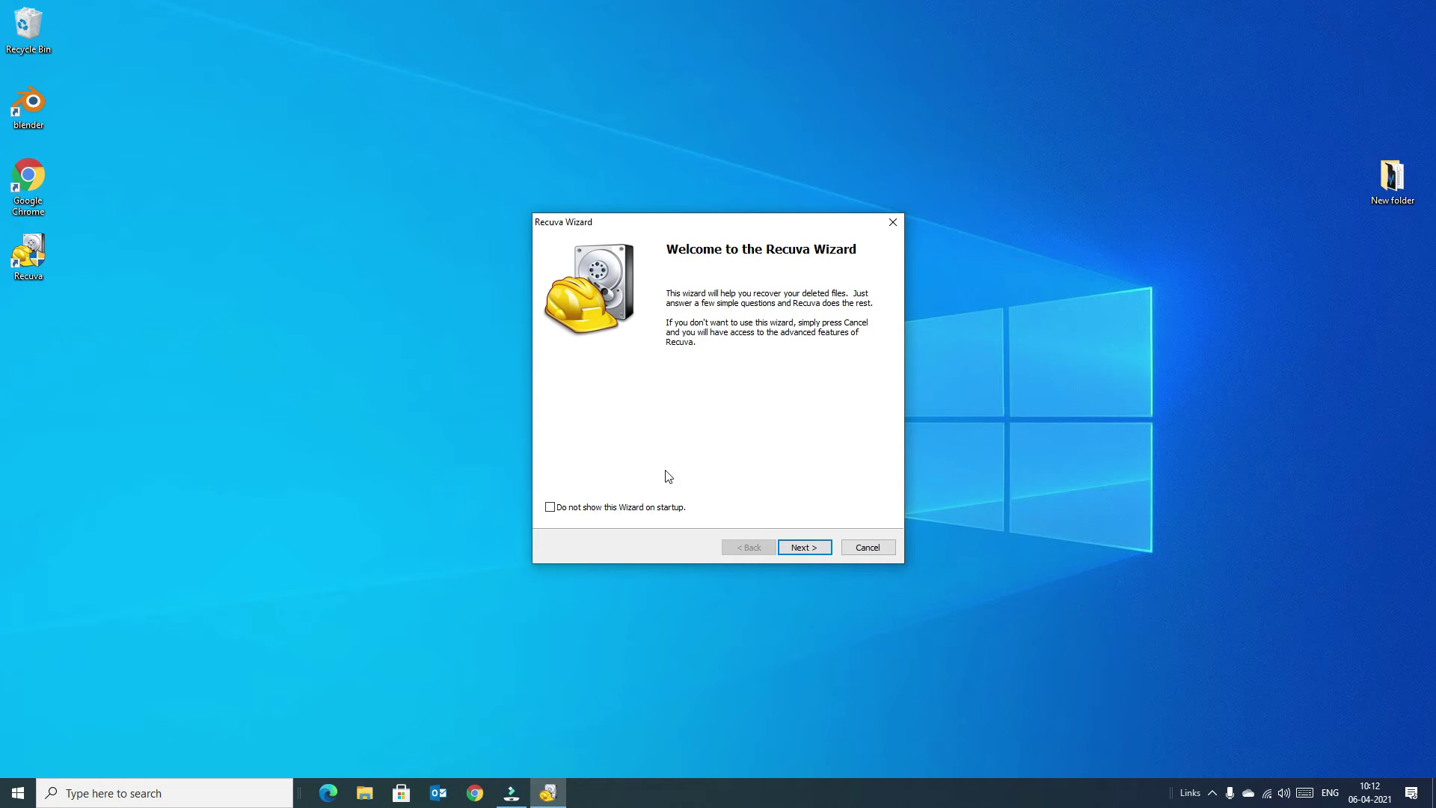
# Complete the Recuva Wizard with file type Pictures, location "I'm not sure" and Deep Scan enabled, and start the search
pyautogui.click(804, 547)
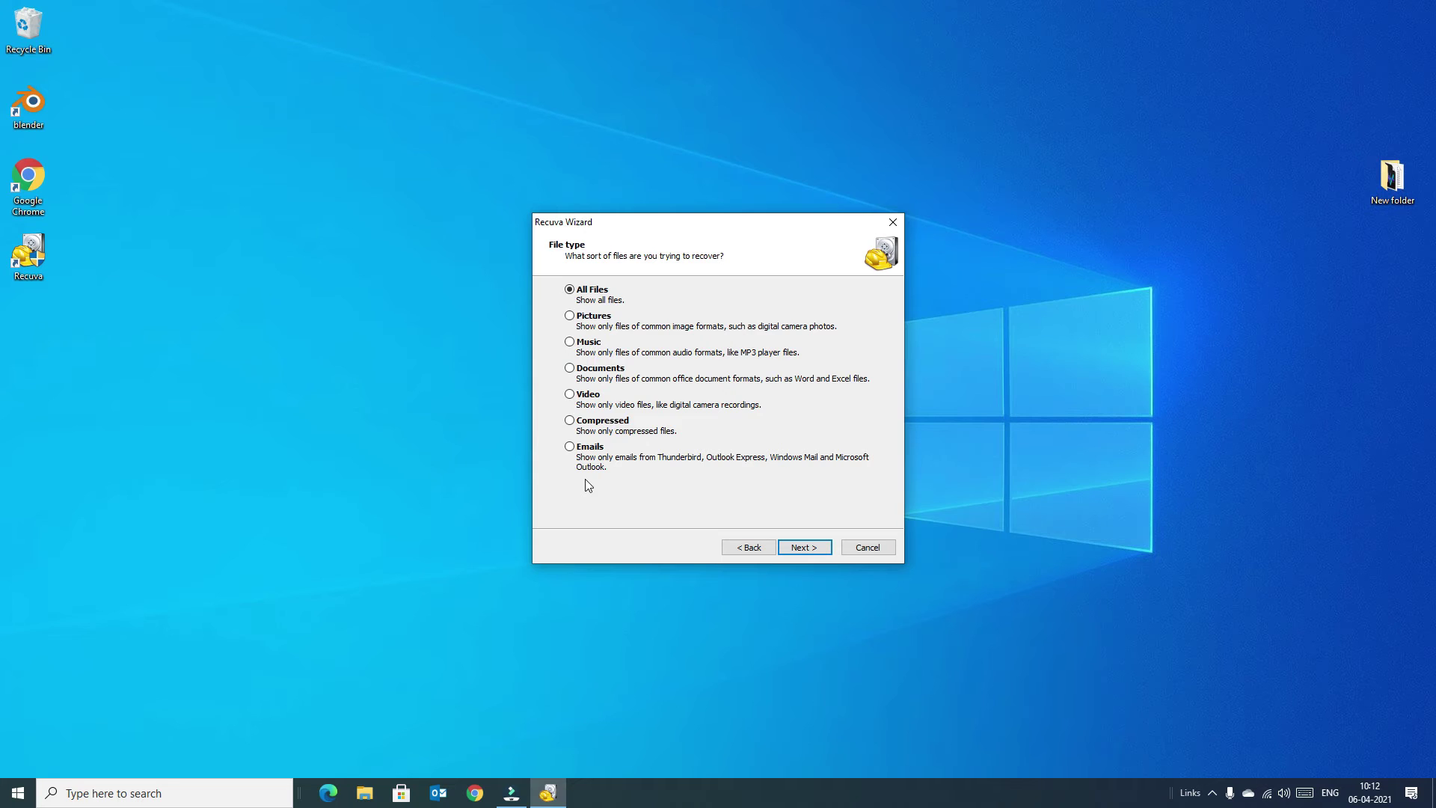
pyautogui.click(569, 316)
pyautogui.click(798, 547)
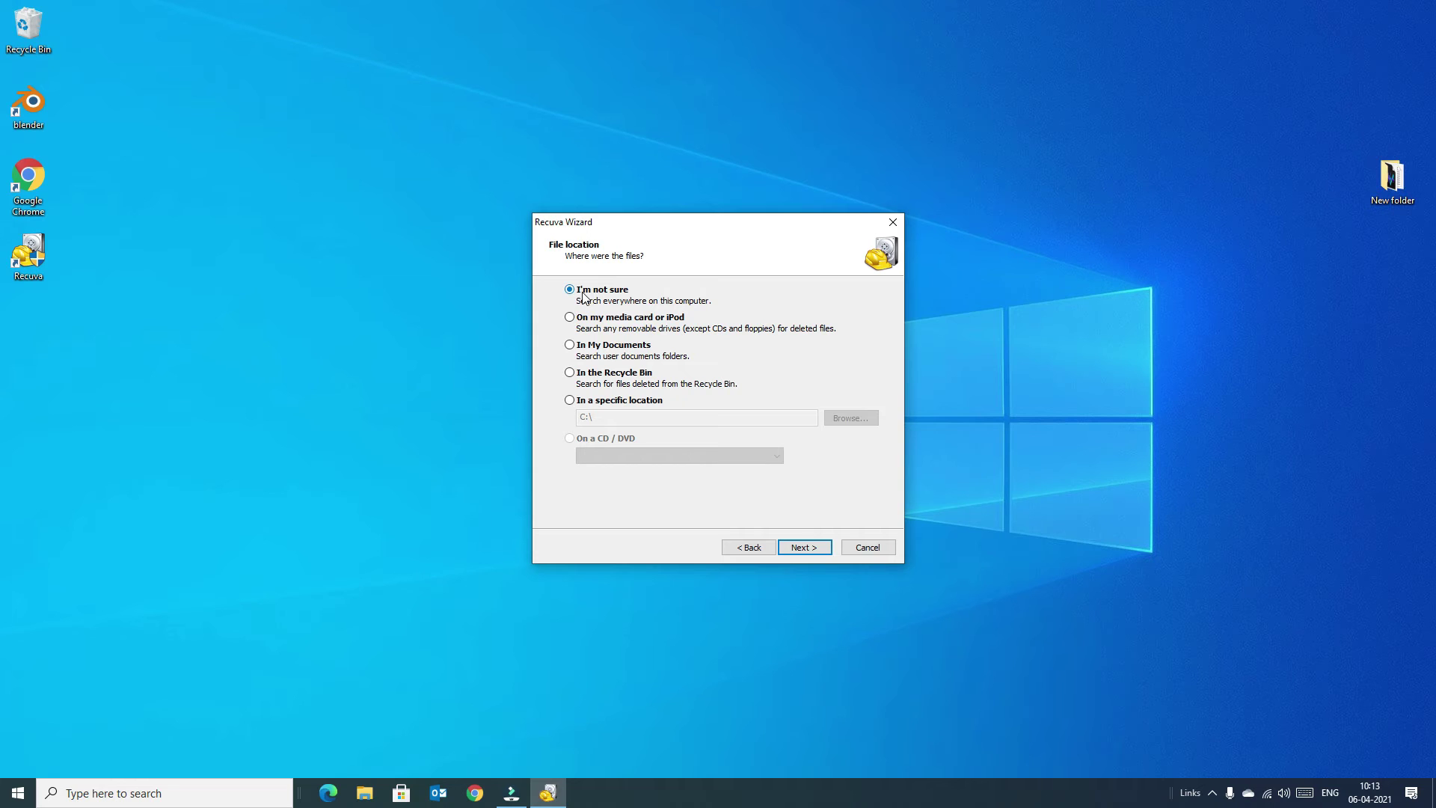
pyautogui.click(813, 554)
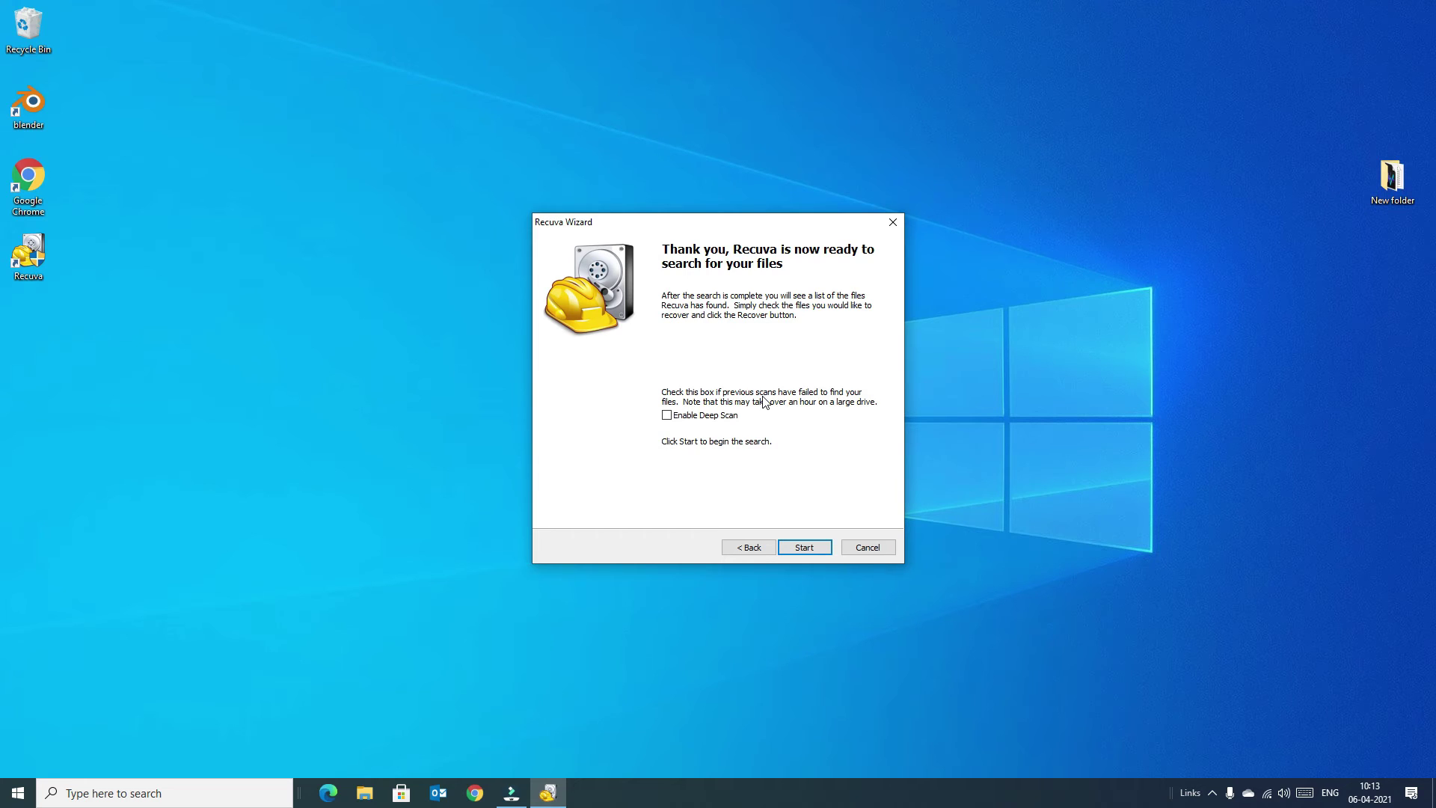
pyautogui.click(666, 416)
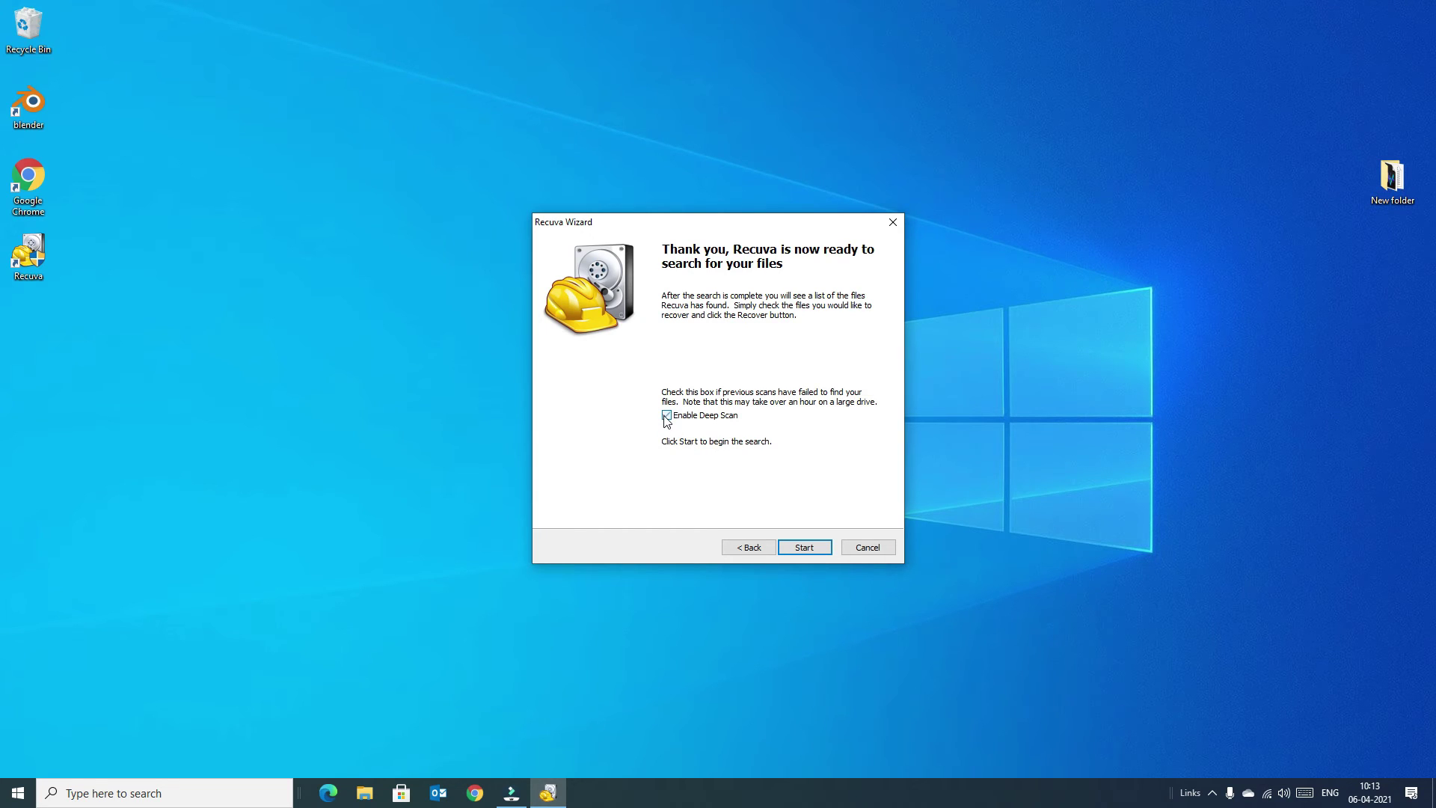
pyautogui.click(804, 549)
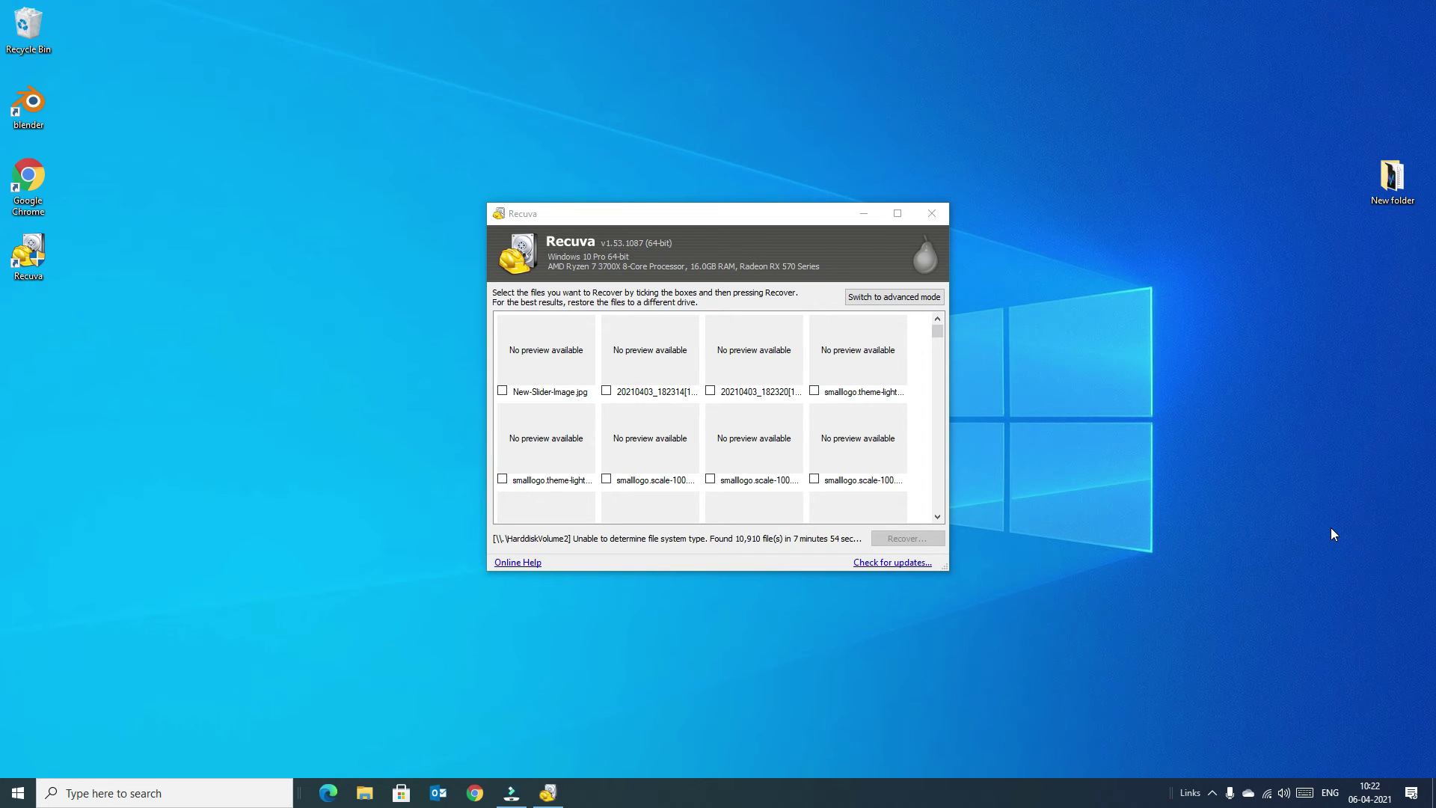
# Switch Recuva to advanced mode, then scan New Volume (E:) for deleted pictures and look through the list
pyautogui.moveTo(937, 328); pyautogui.dragTo(937, 401)
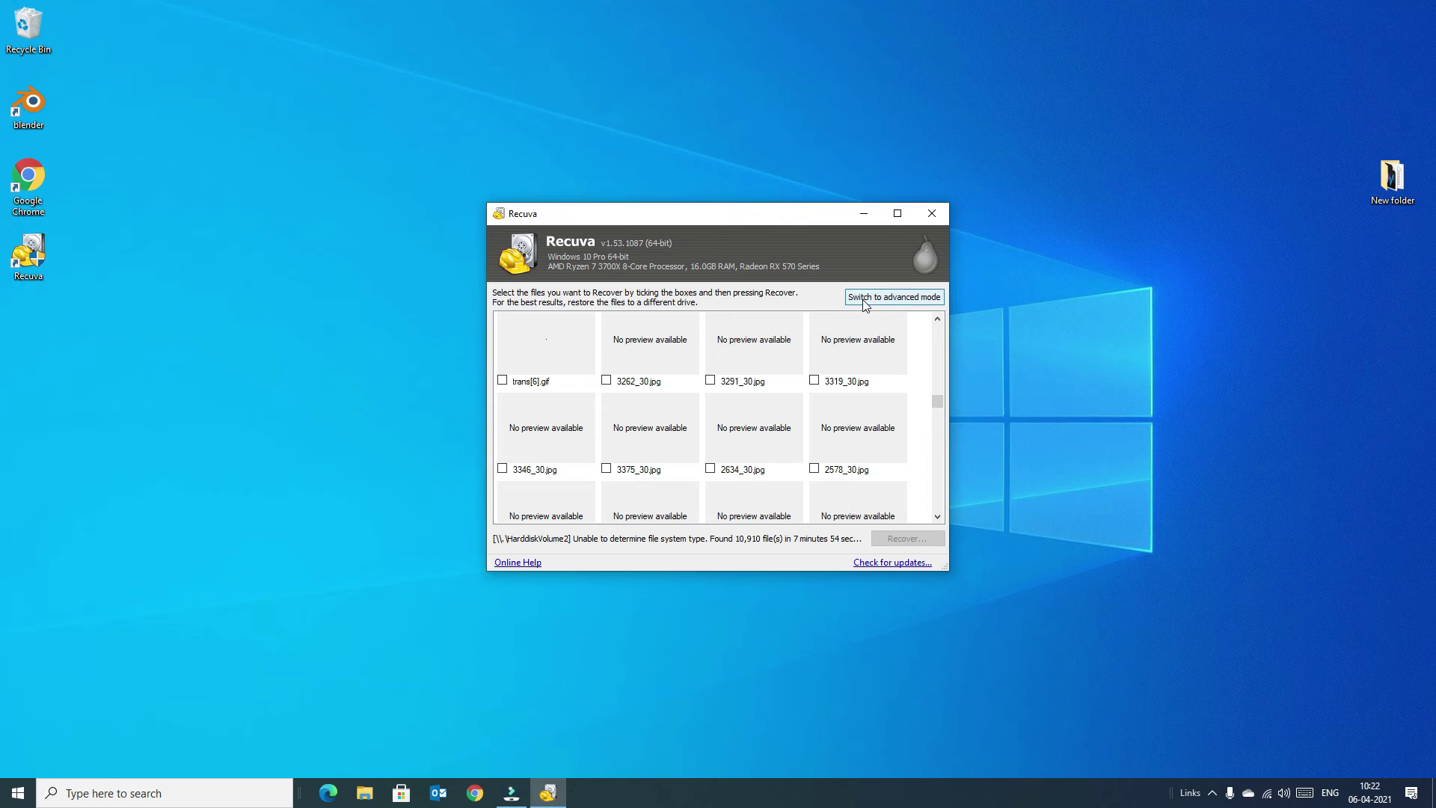
pyautogui.click(865, 301)
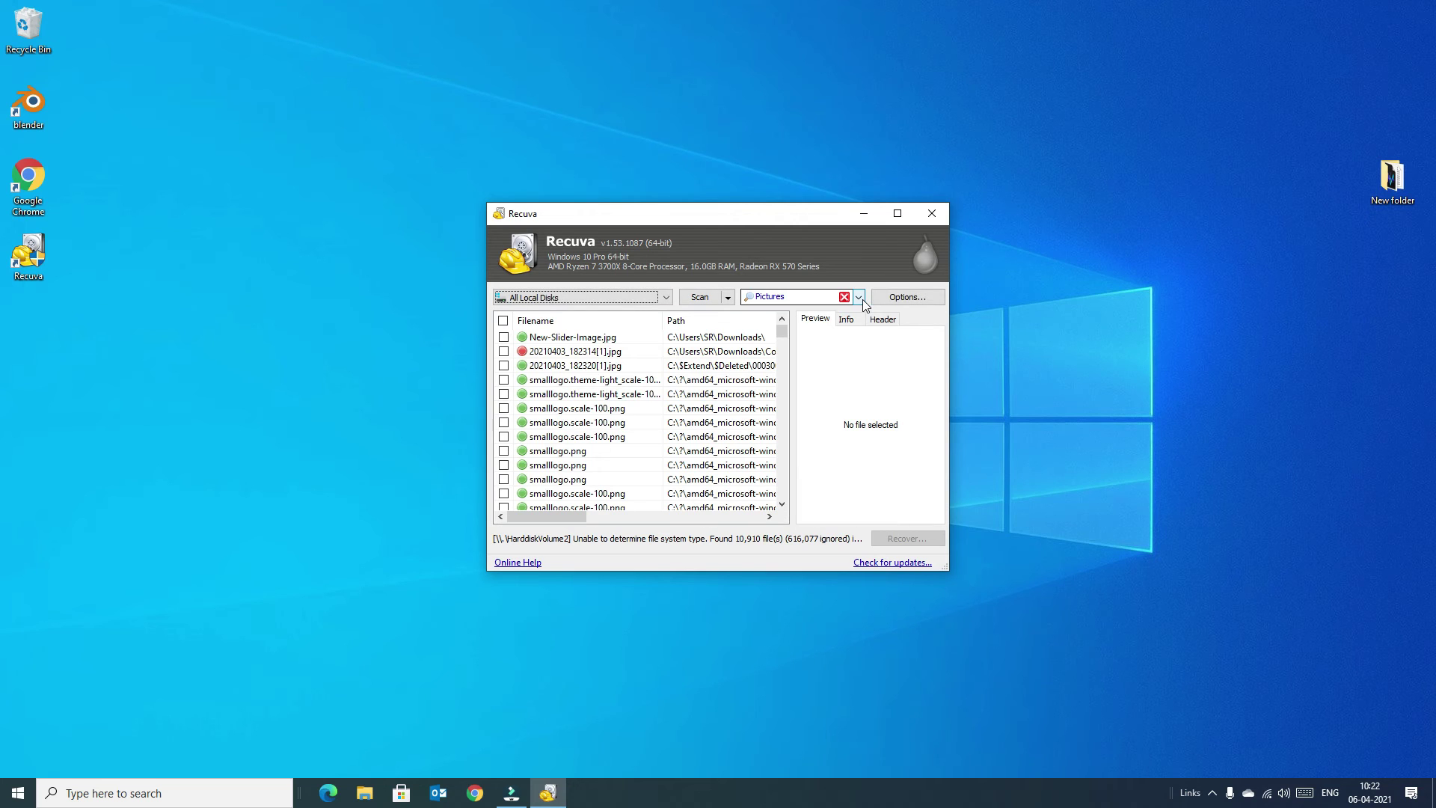
pyautogui.click(649, 298)
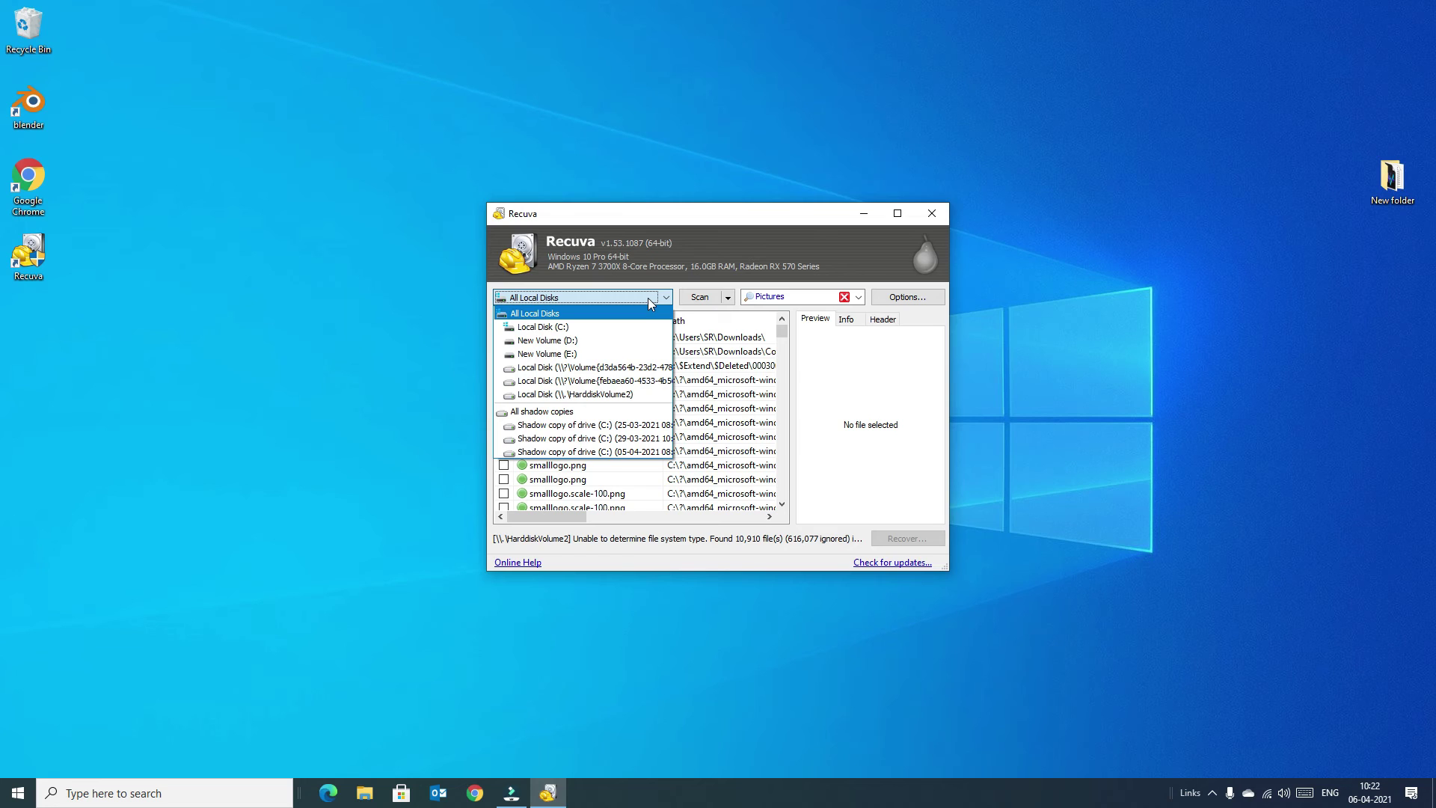
pyautogui.click(582, 355)
pyautogui.click(701, 298)
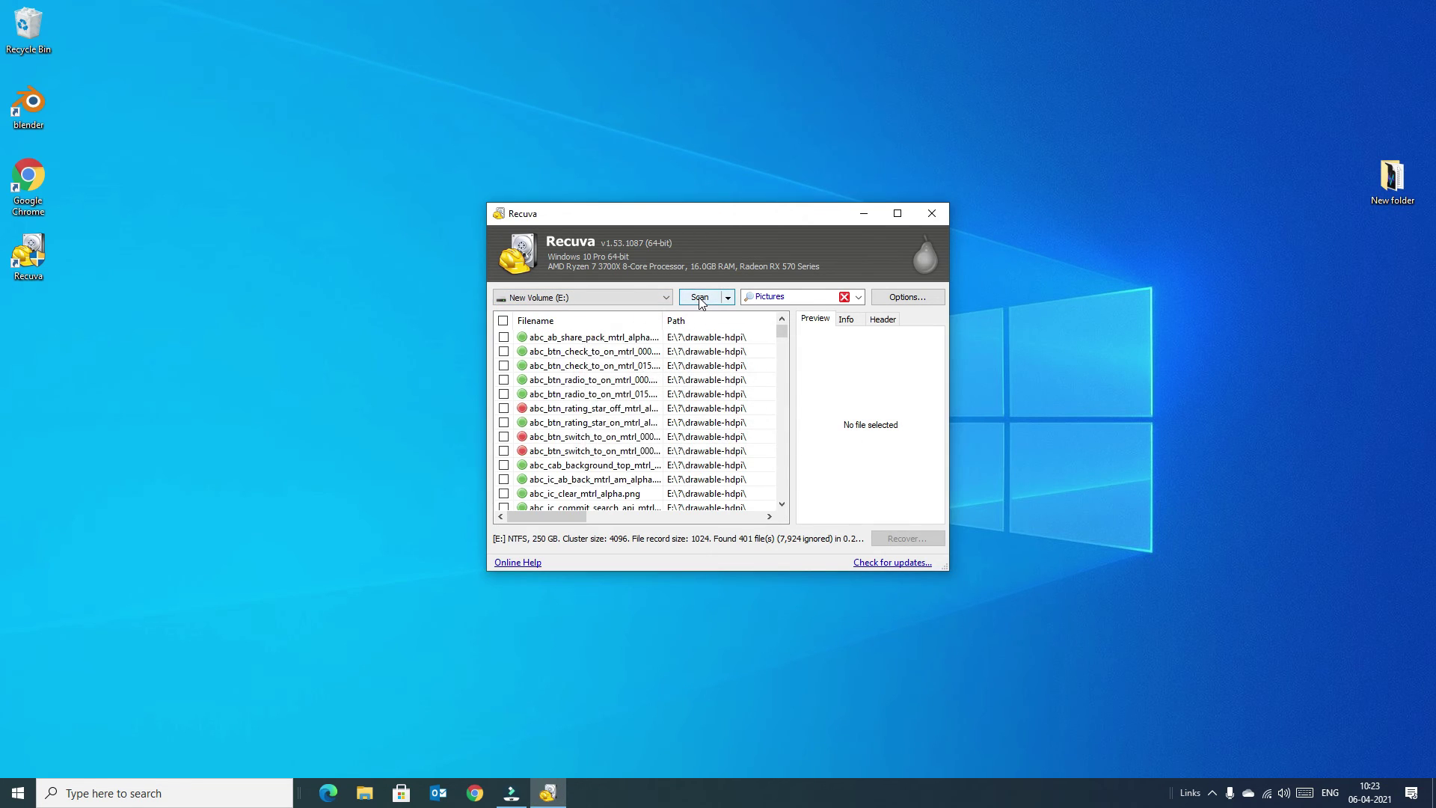
pyautogui.scroll(-15, 632, 453)
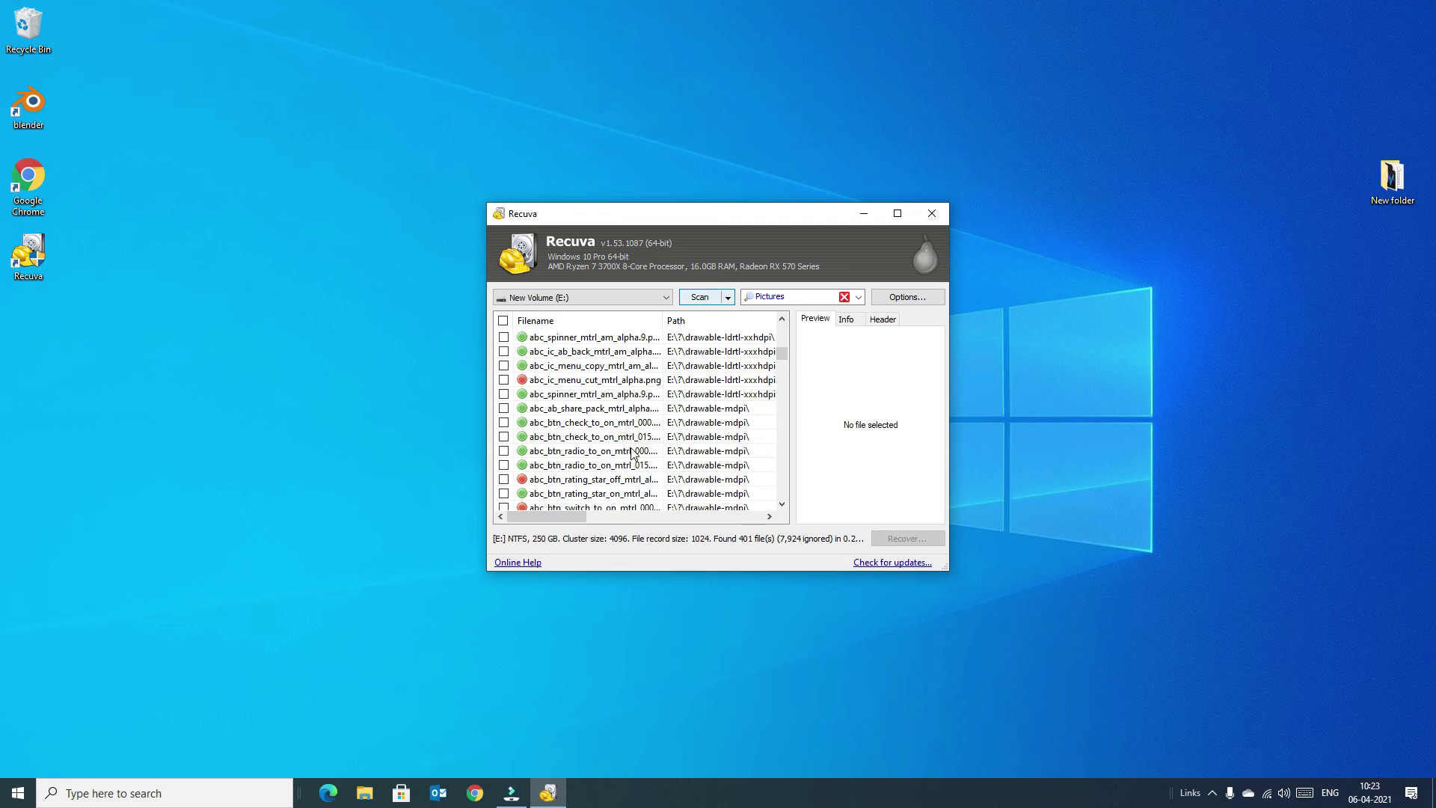
pyautogui.scroll(-15, 632, 453)
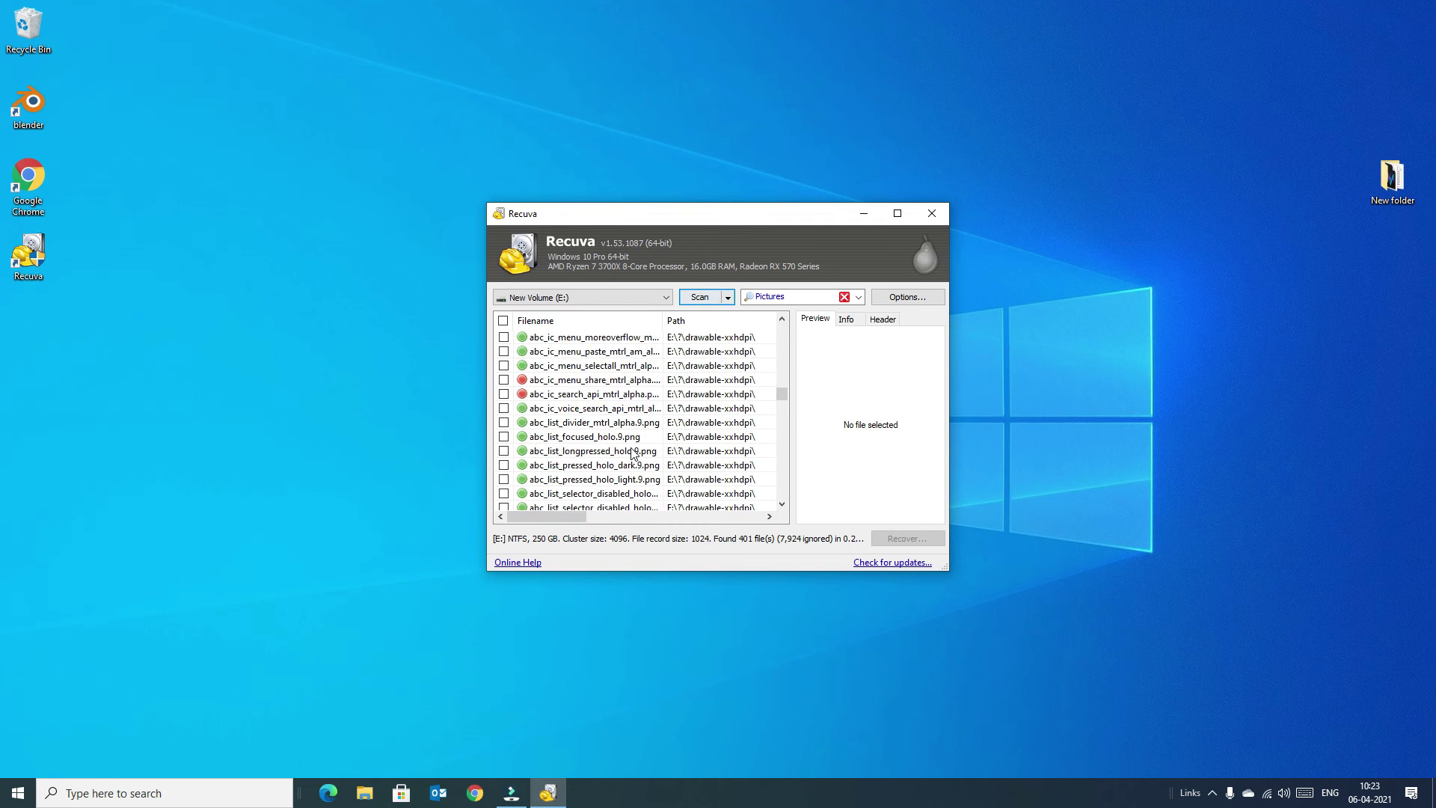
pyautogui.scroll(-15, 632, 453)
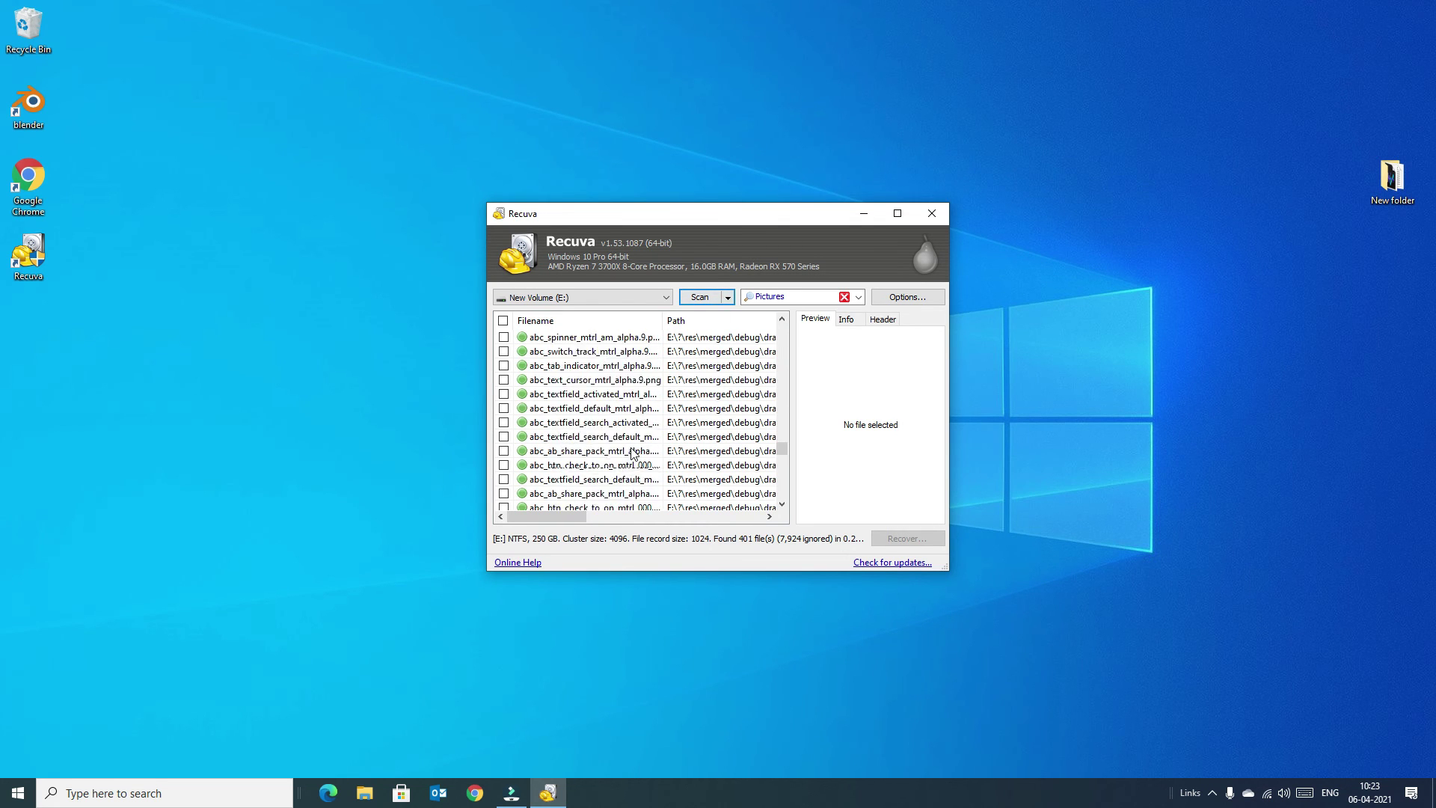
pyautogui.scroll(-10, 632, 454)
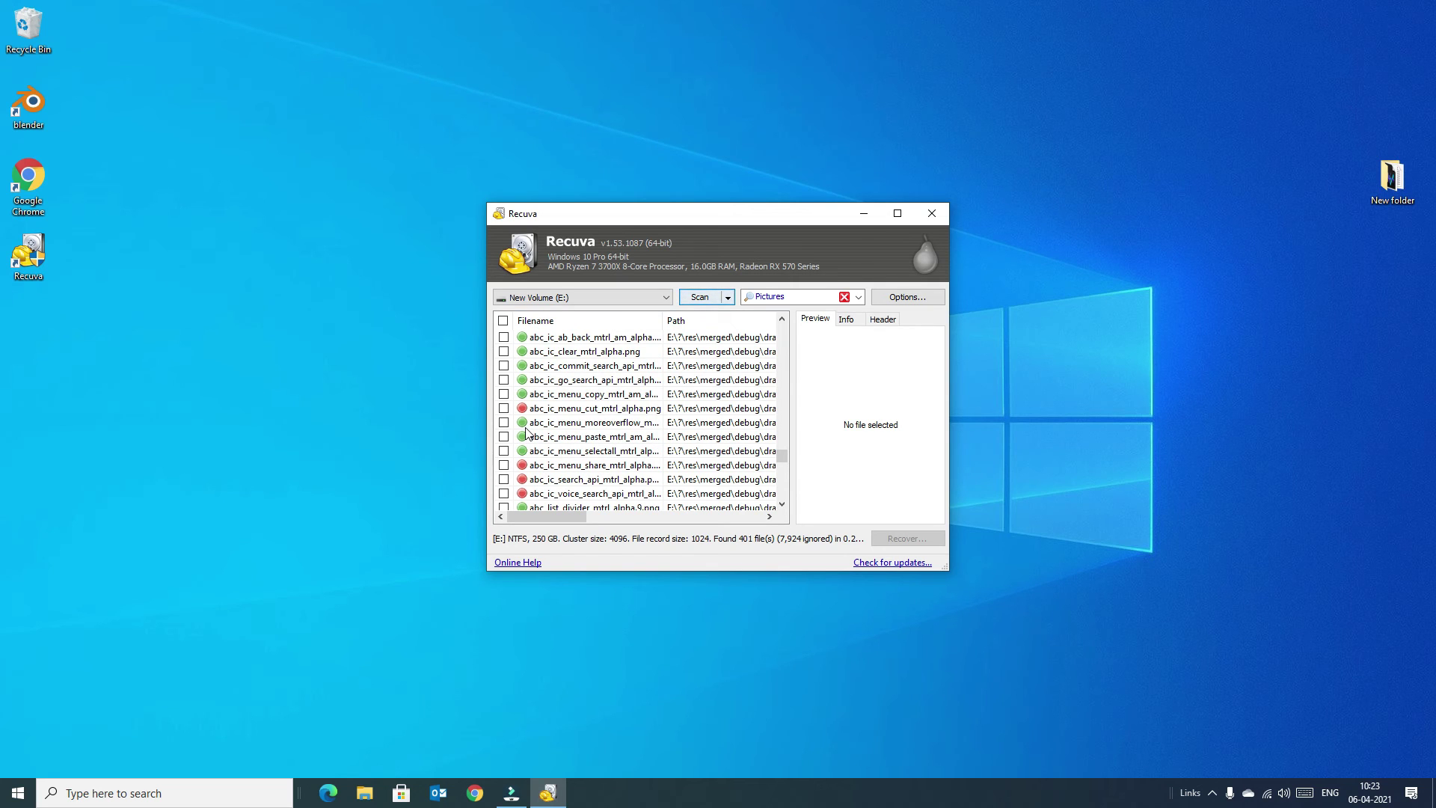
# Recover the last listed ic_launcher.png, from the E:\7\src\main\res folders, to the Desktop and dismiss the completion summary
pyautogui.scroll(-8, 525, 434)
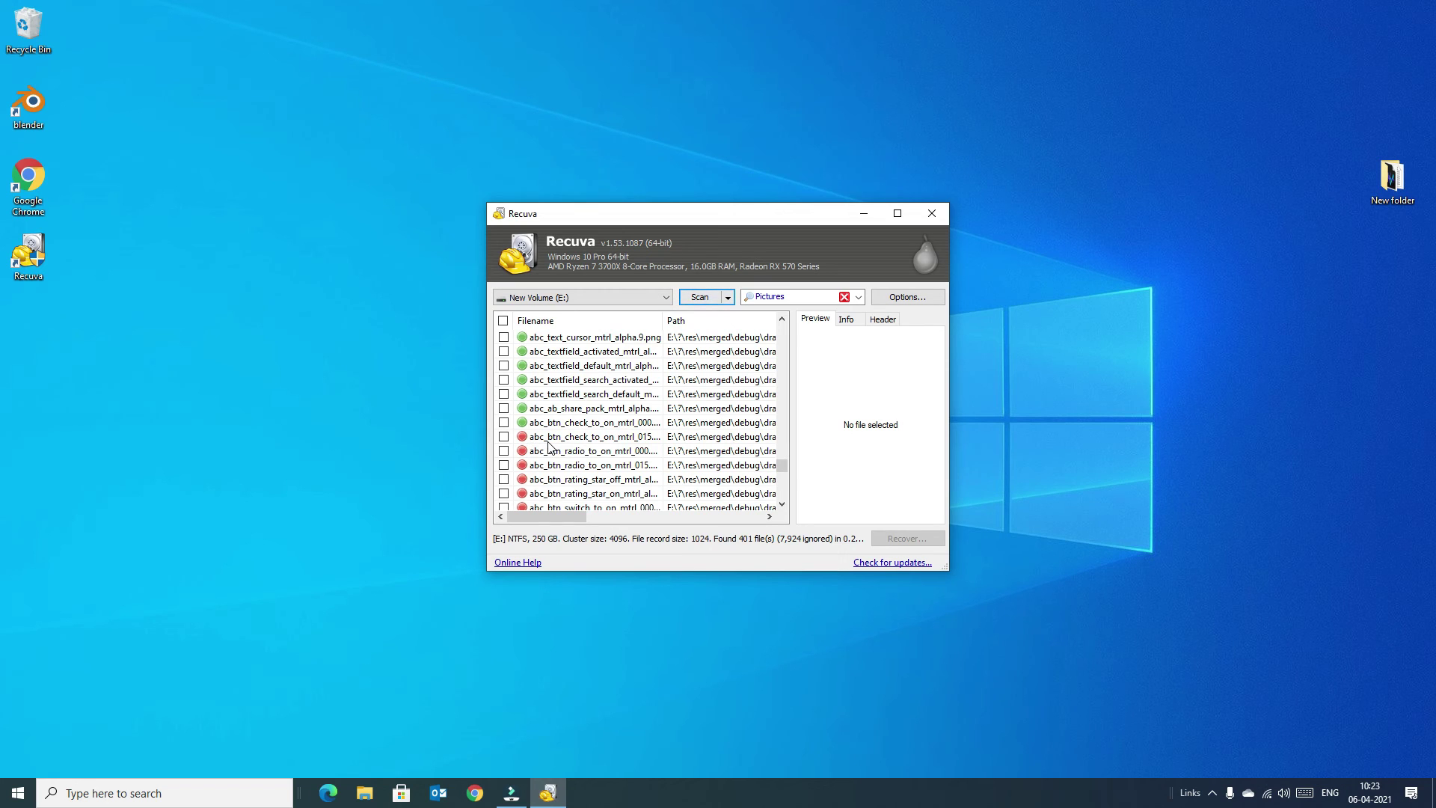
pyautogui.scroll(-10, 548, 446)
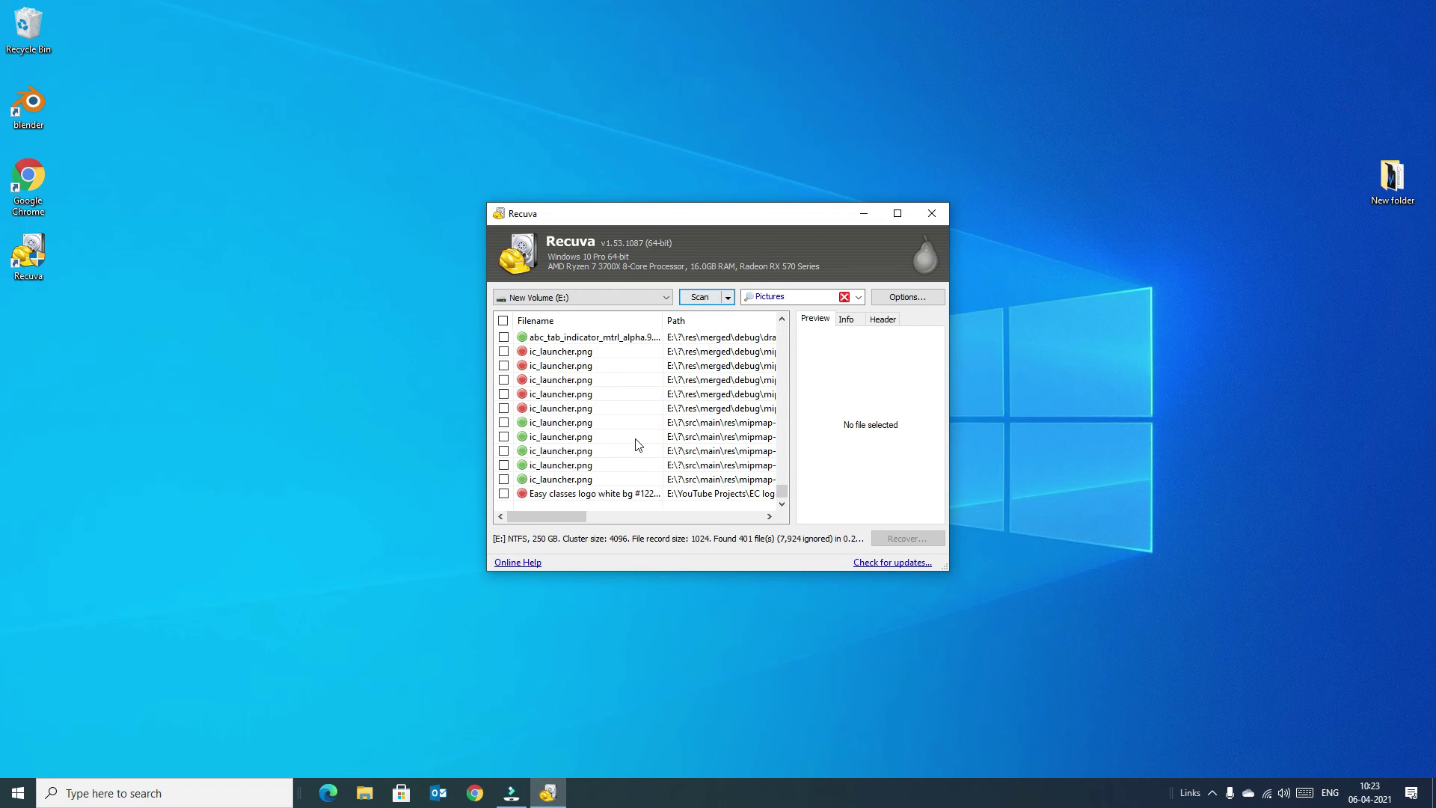
pyautogui.click(533, 479)
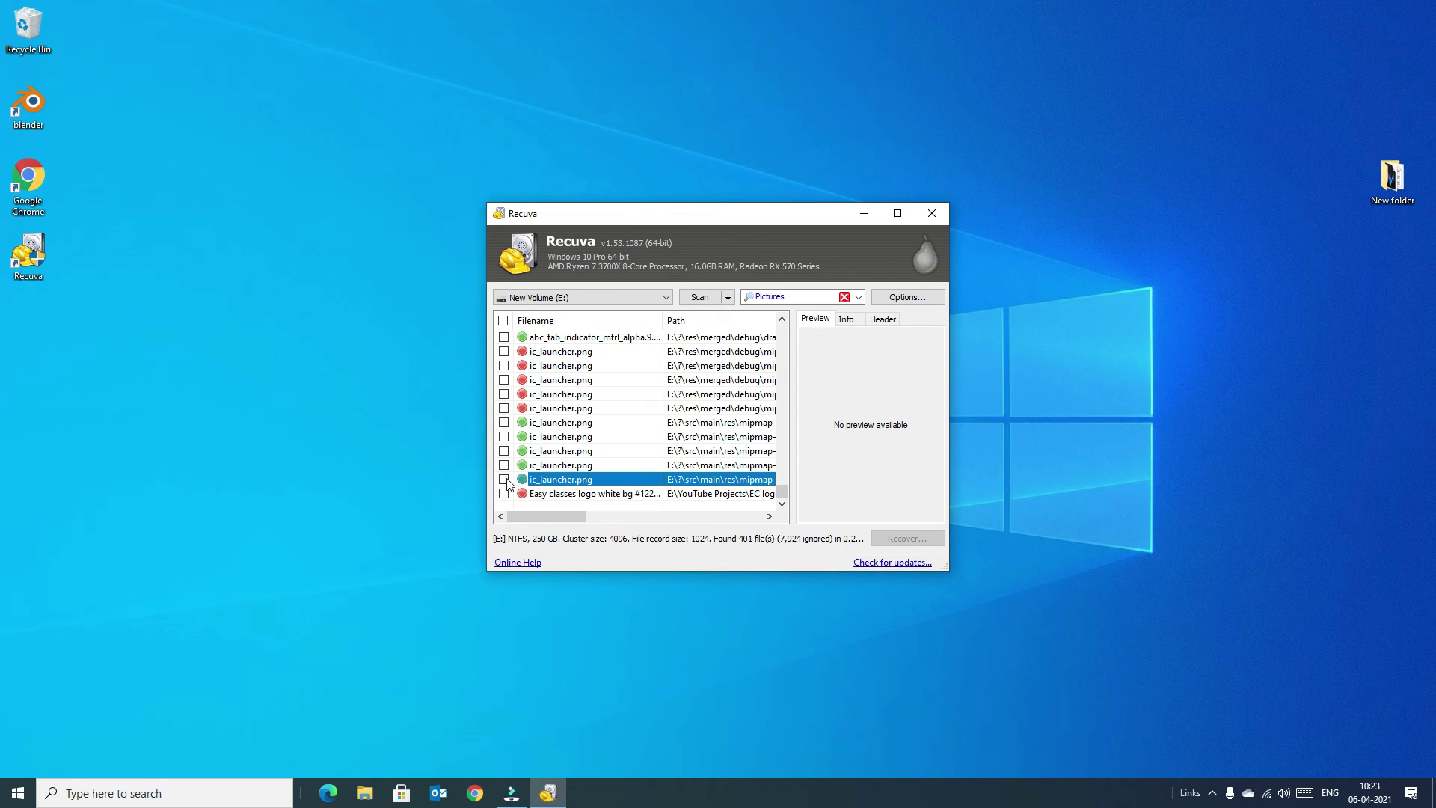
pyautogui.click(504, 479)
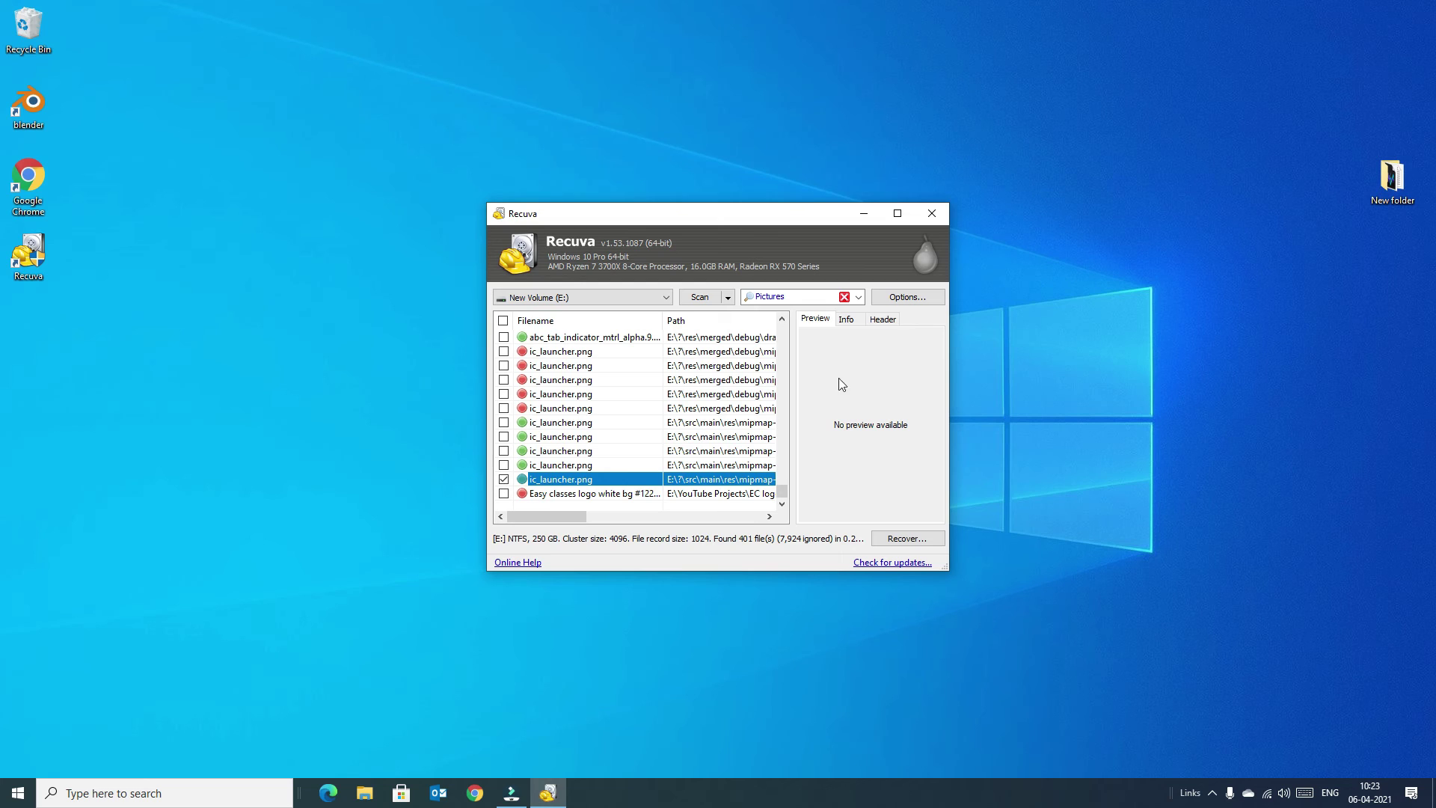
pyautogui.click(898, 546)
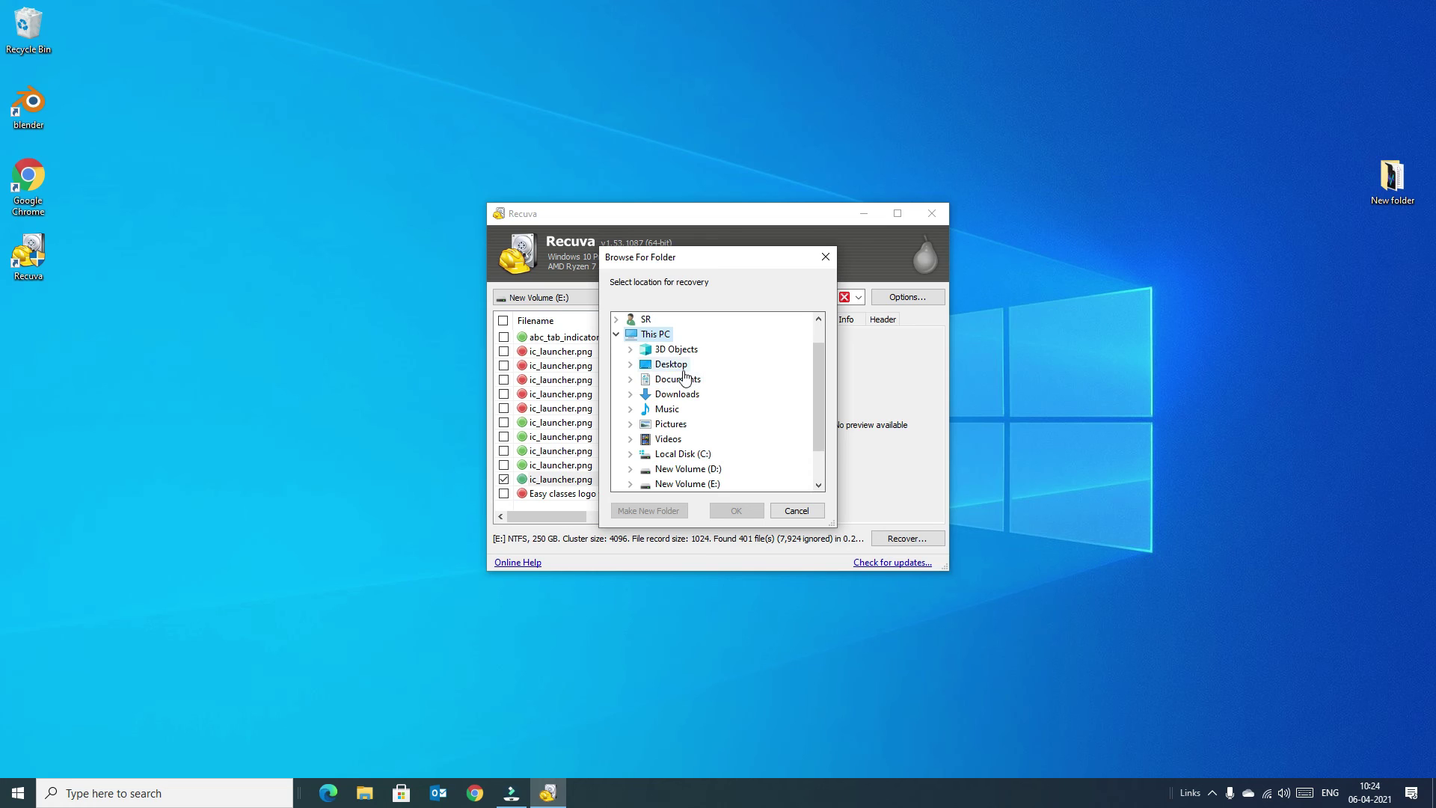
pyautogui.click(680, 369)
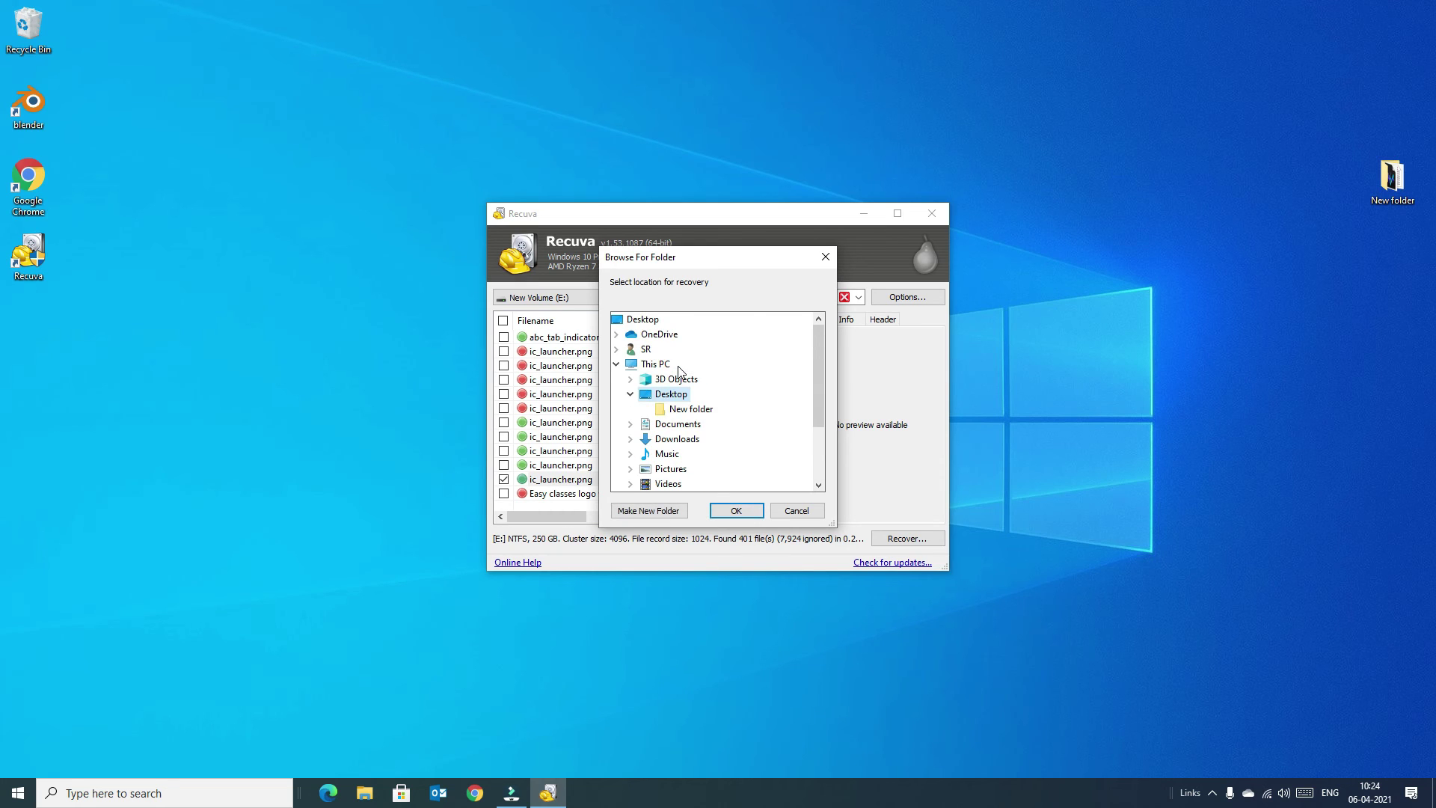
pyautogui.click(723, 518)
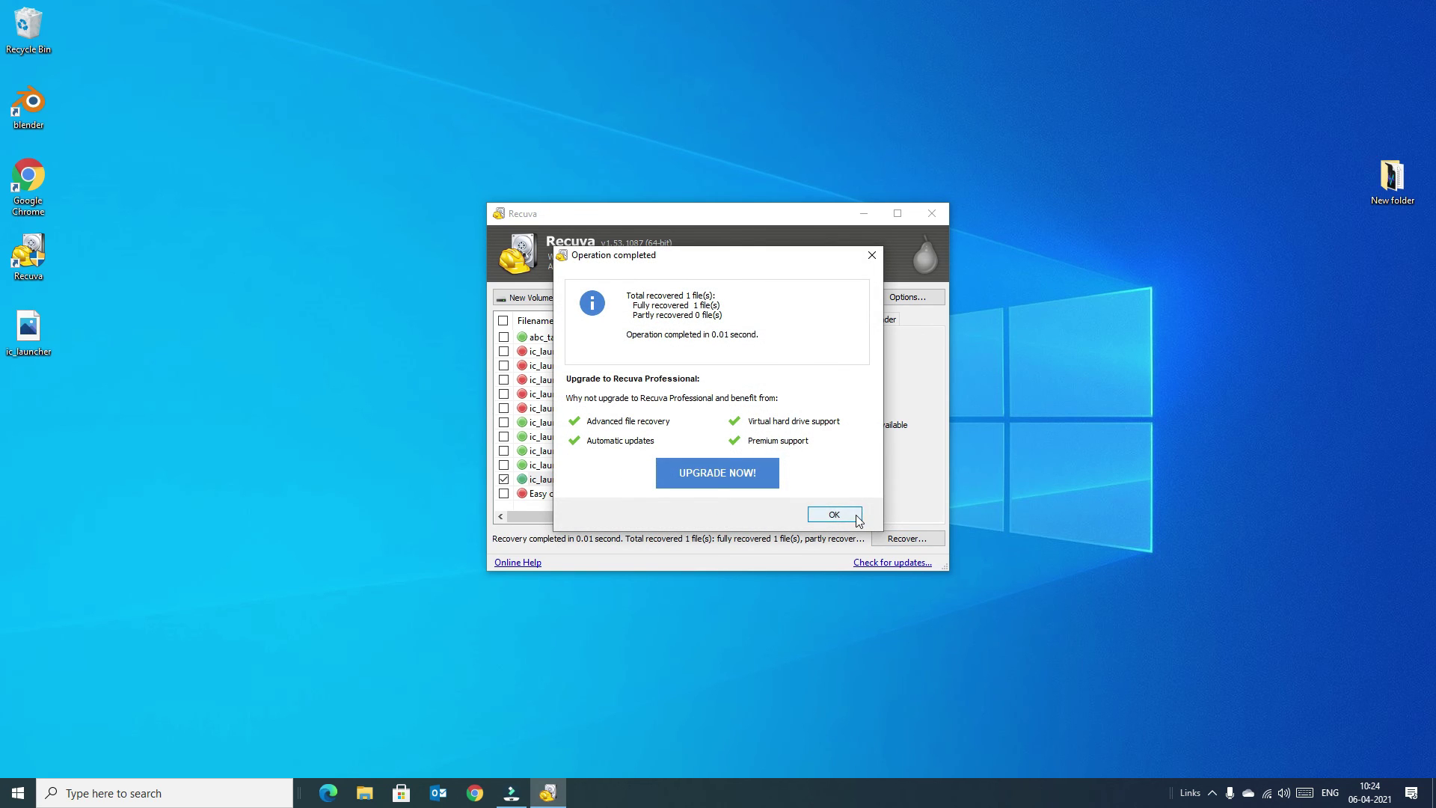
pyautogui.click(858, 519)
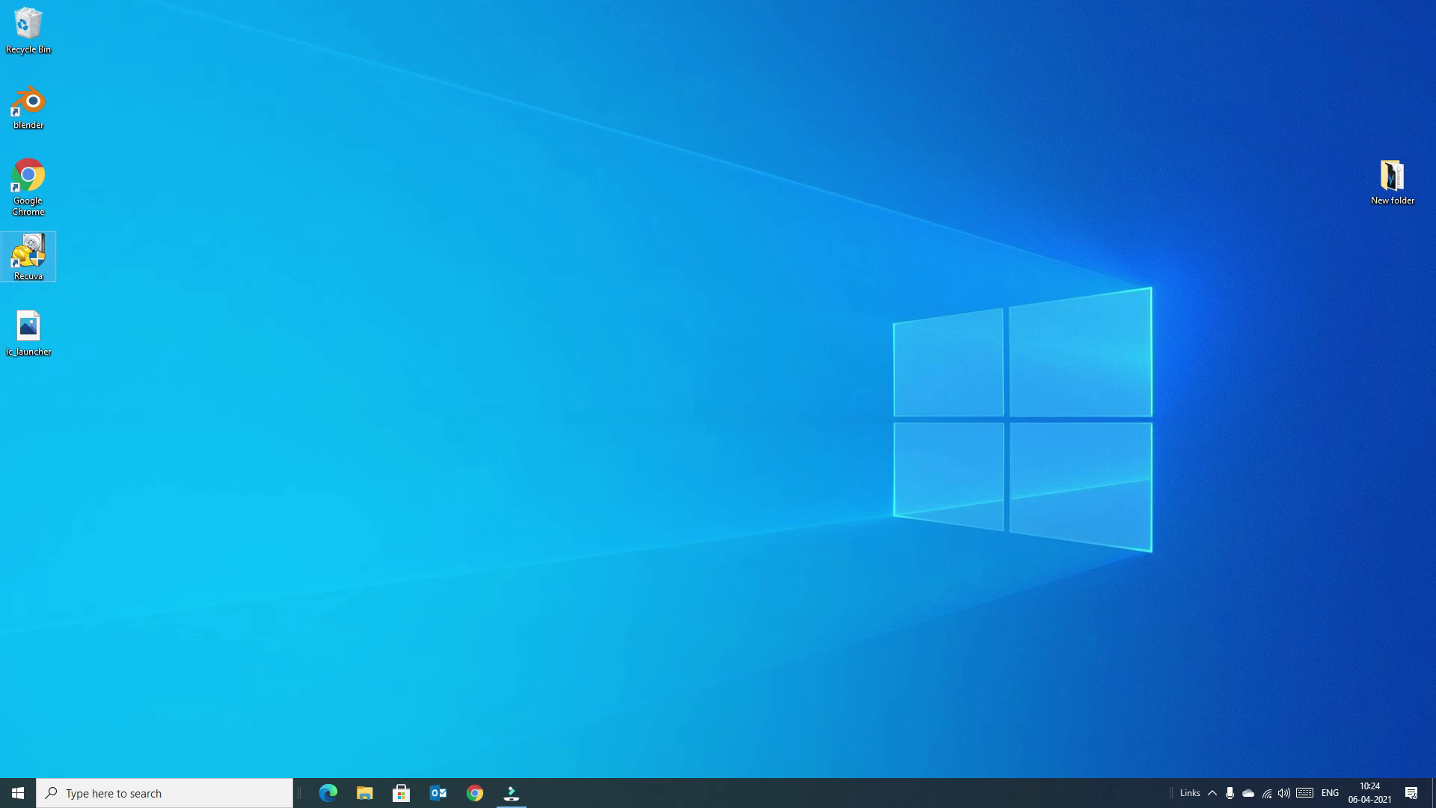
# Relaunch Recuva, walk through its wizard with file type Documents and location "I'm not sure", then cancel before searching and close Recuva
pyautogui.doubleClick(28, 254)
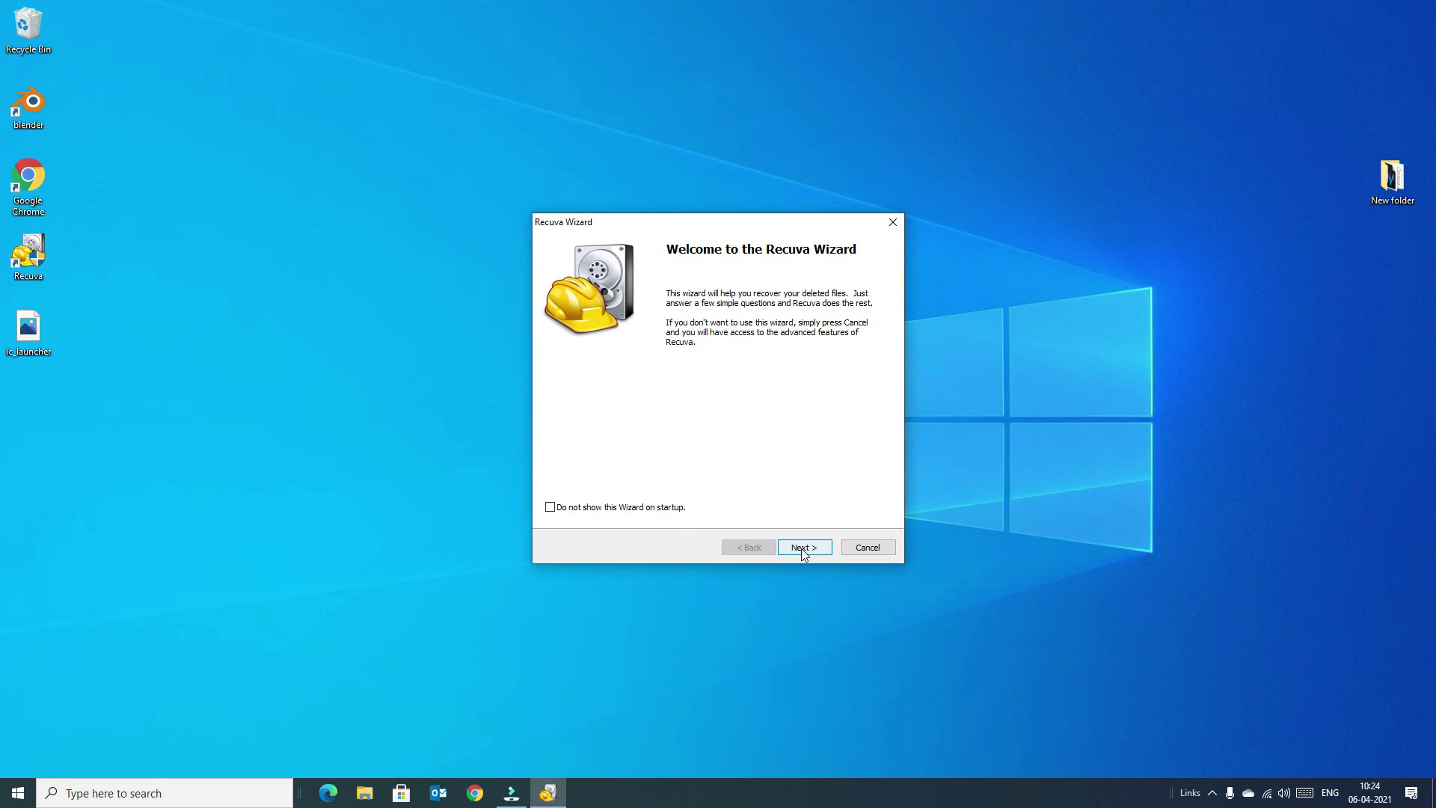
pyautogui.click(804, 549)
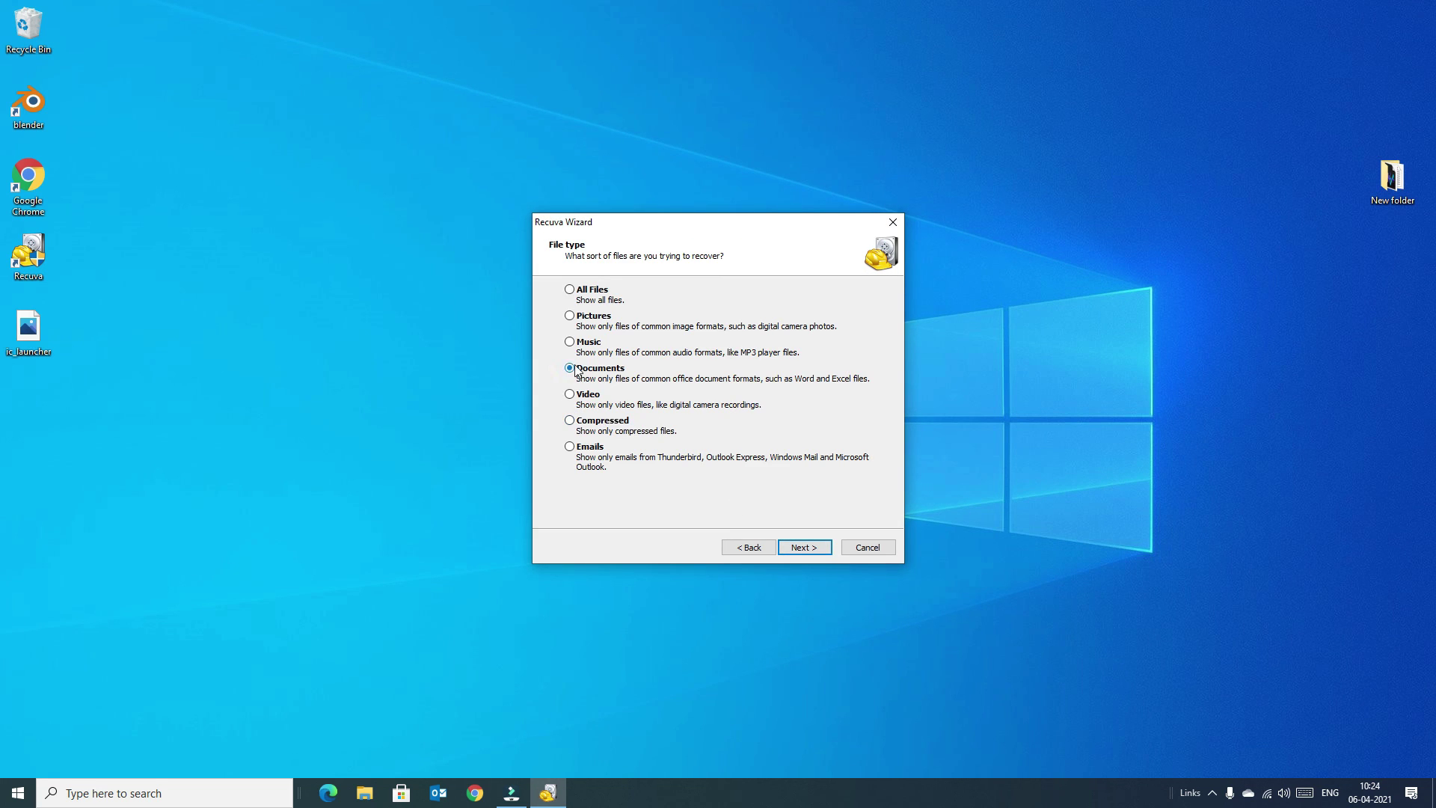
pyautogui.click(807, 549)
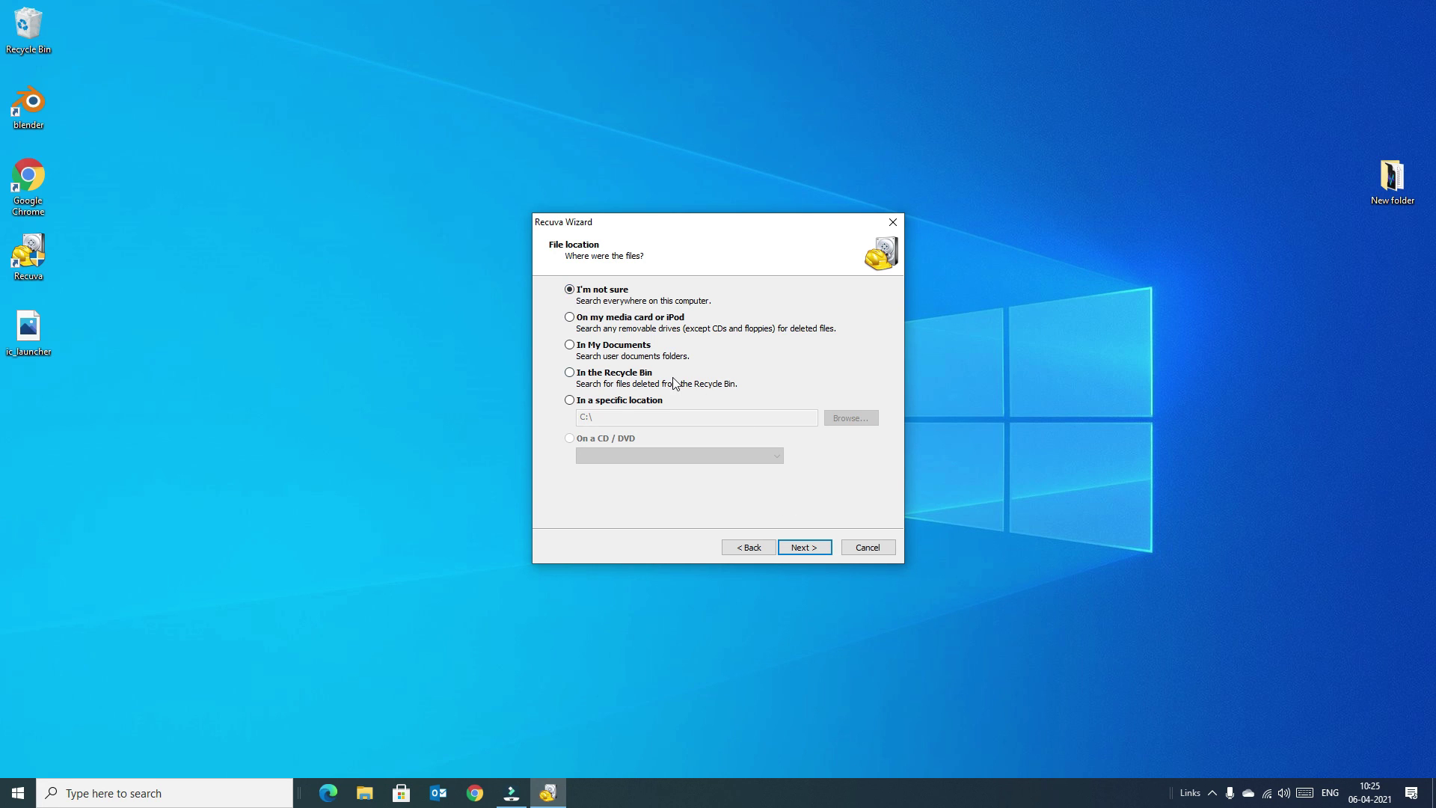
pyautogui.click(804, 549)
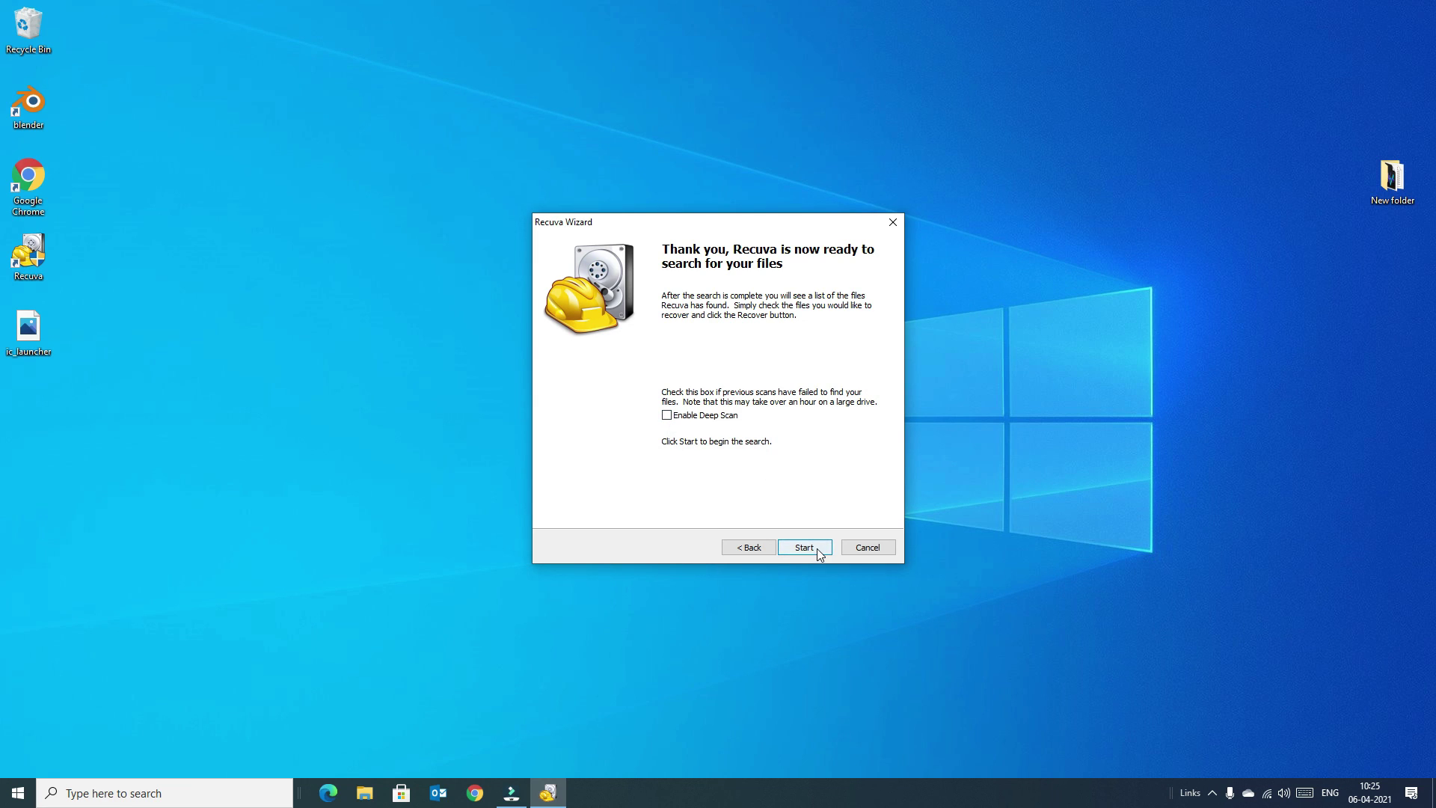
pyautogui.click(868, 545)
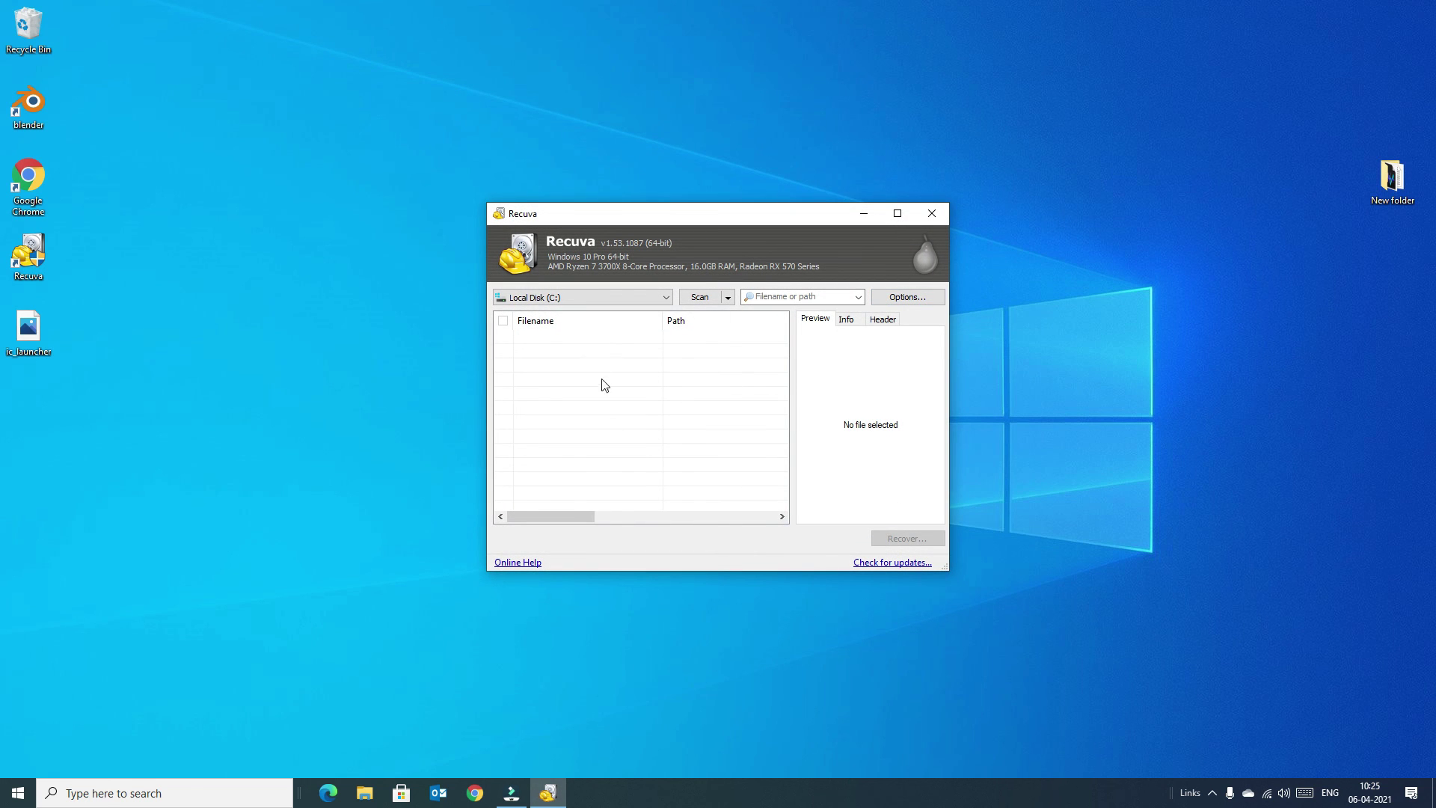
pyautogui.click(931, 215)
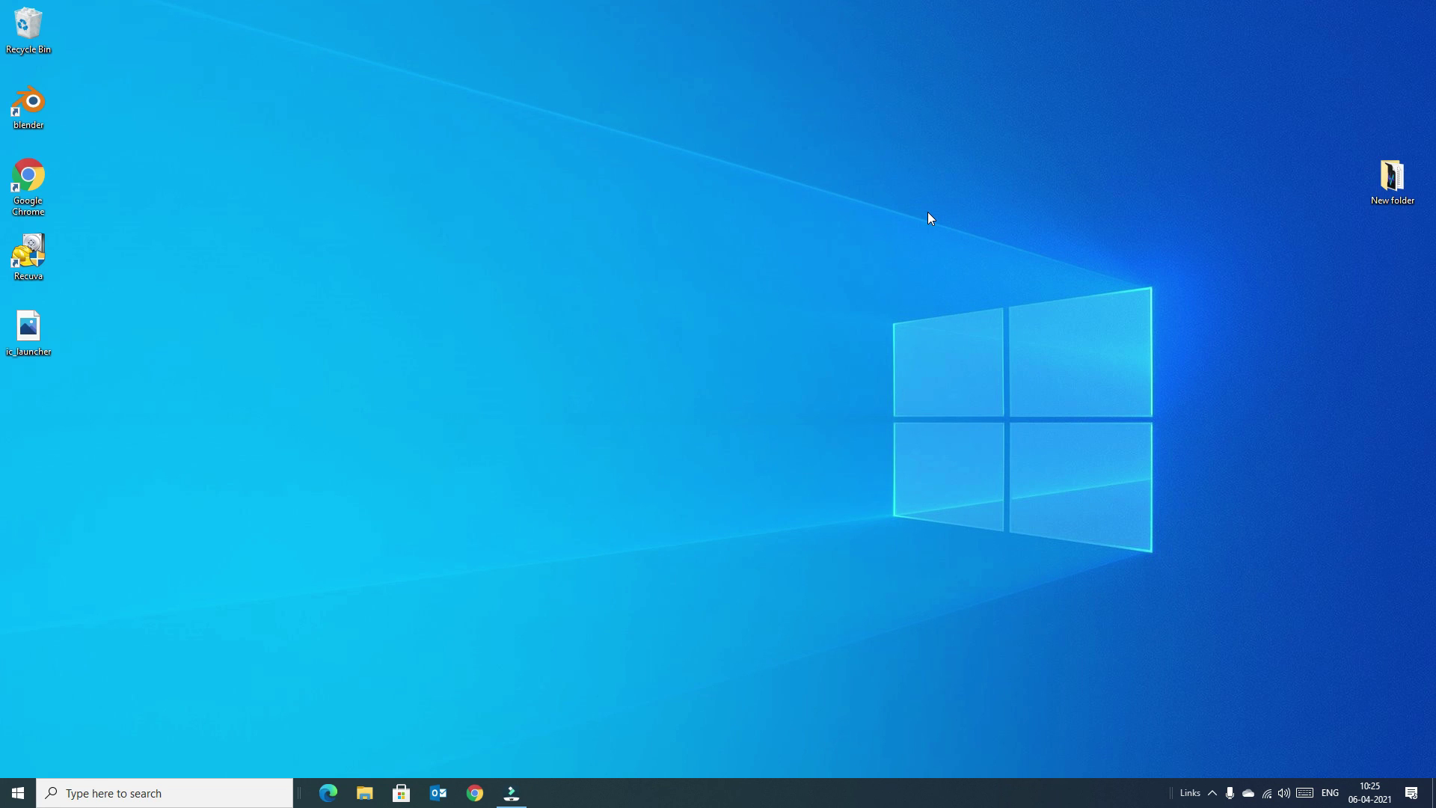